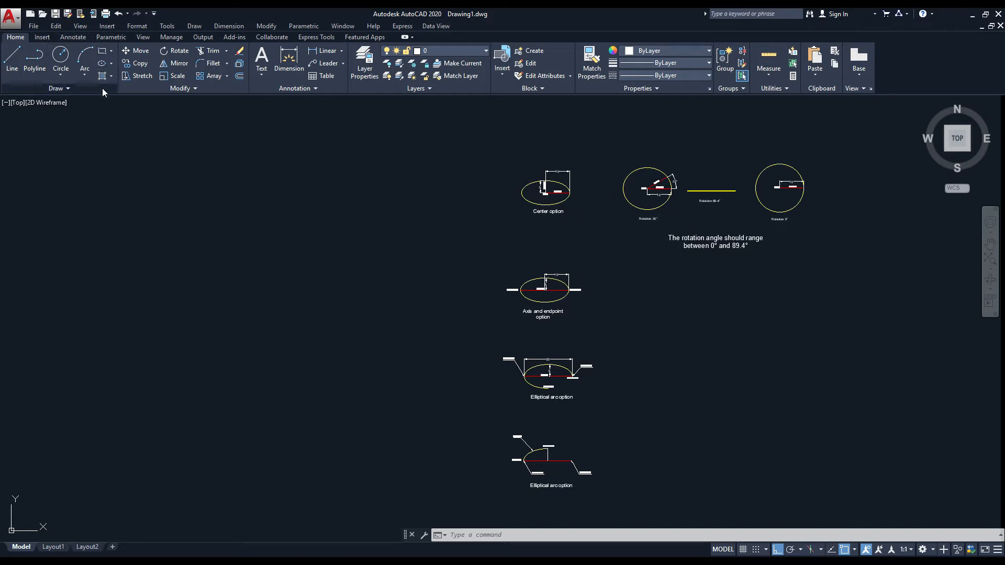
Step: Examine the available ellipse tools, including Ellipse and Ellipse Arc on the Draw tool palette, and close the palette
{"action": "left_click", "coordinate": [111, 63]}
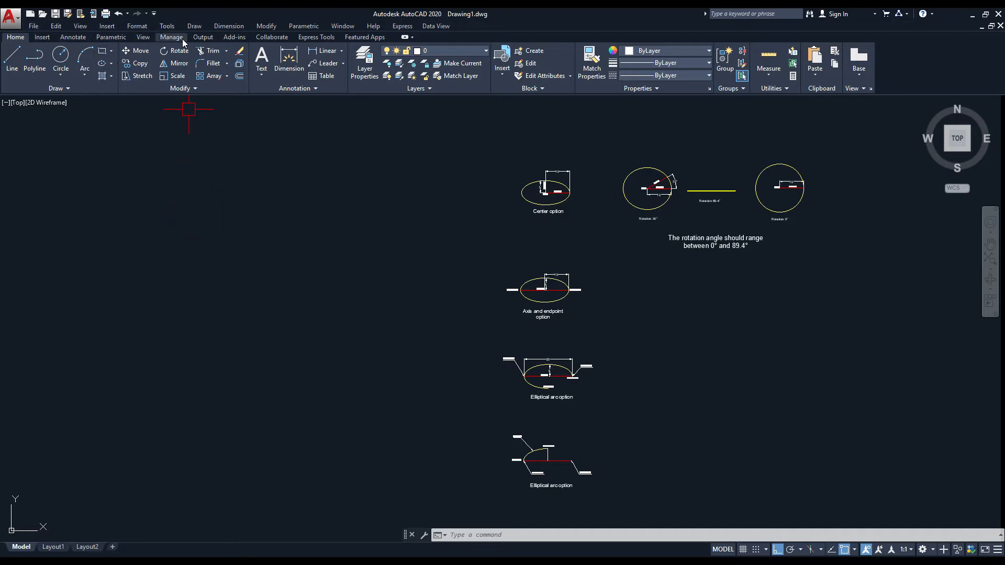
{"action": "left_click", "coordinate": [195, 26]}
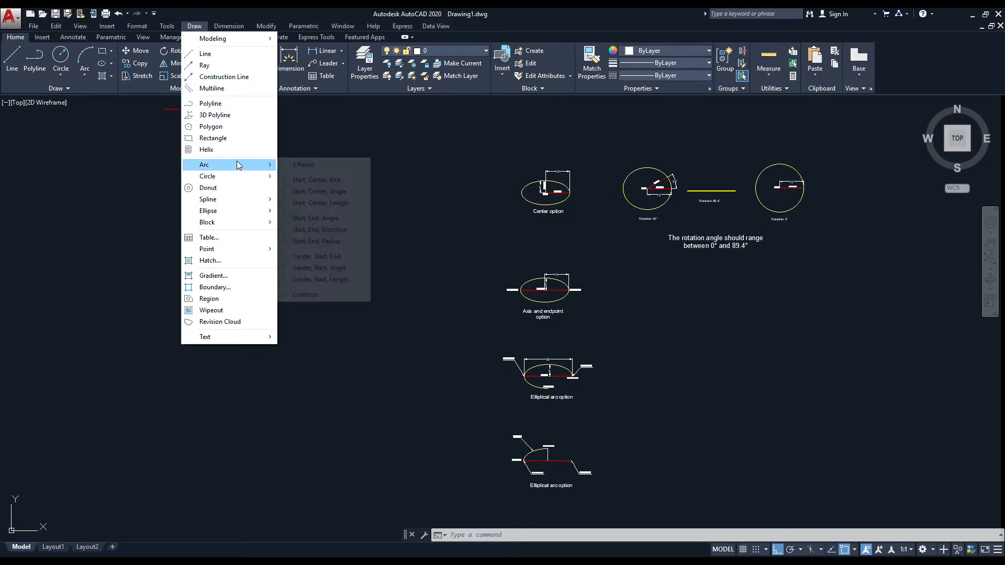
{"action": "mouse_move", "coordinate": [225, 215]}
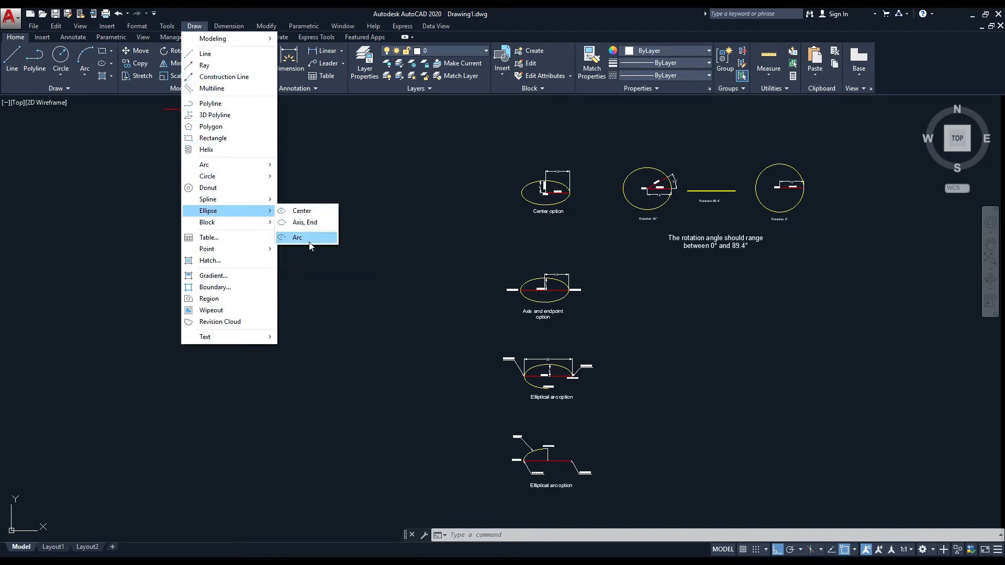
{"action": "left_click", "coordinate": [425, 242]}
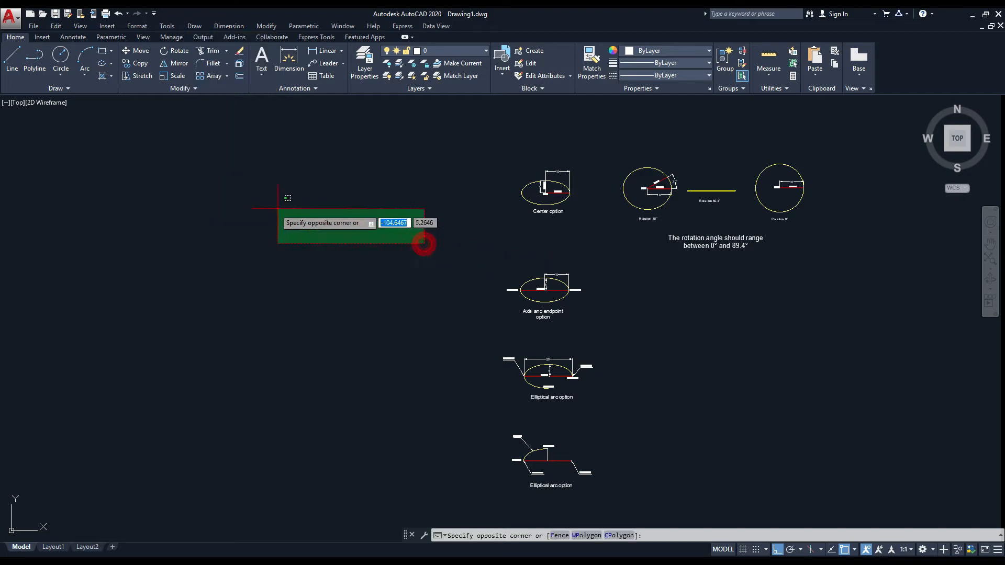
{"action": "left_click", "coordinate": [271, 209]}
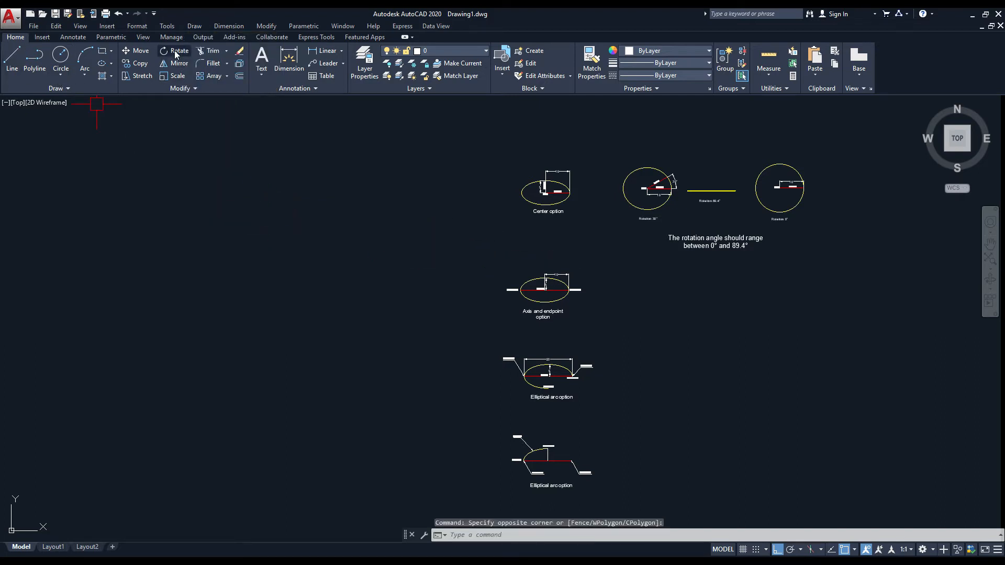
{"action": "left_click", "coordinate": [143, 37]}
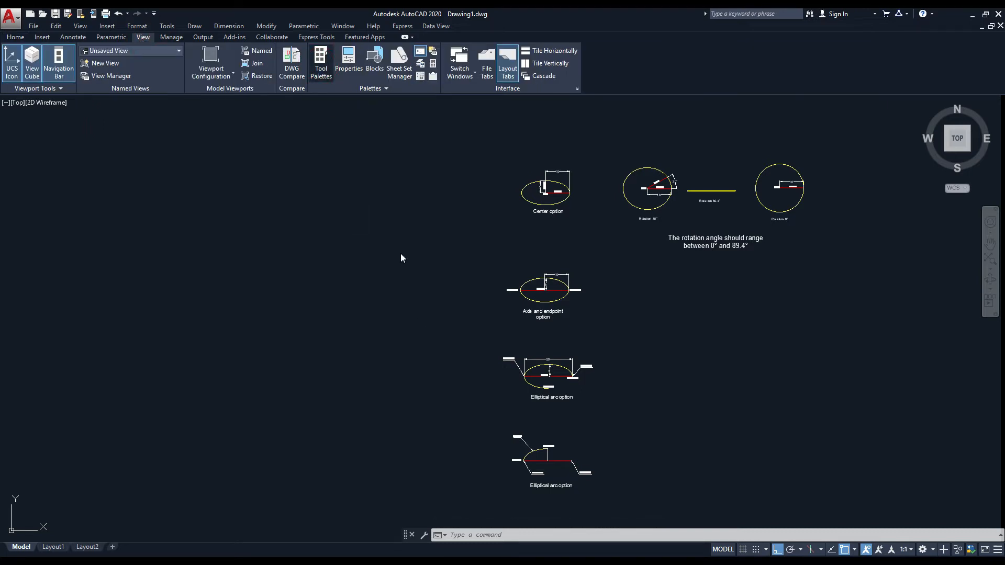
{"action": "key", "text": "ctrl+3"}
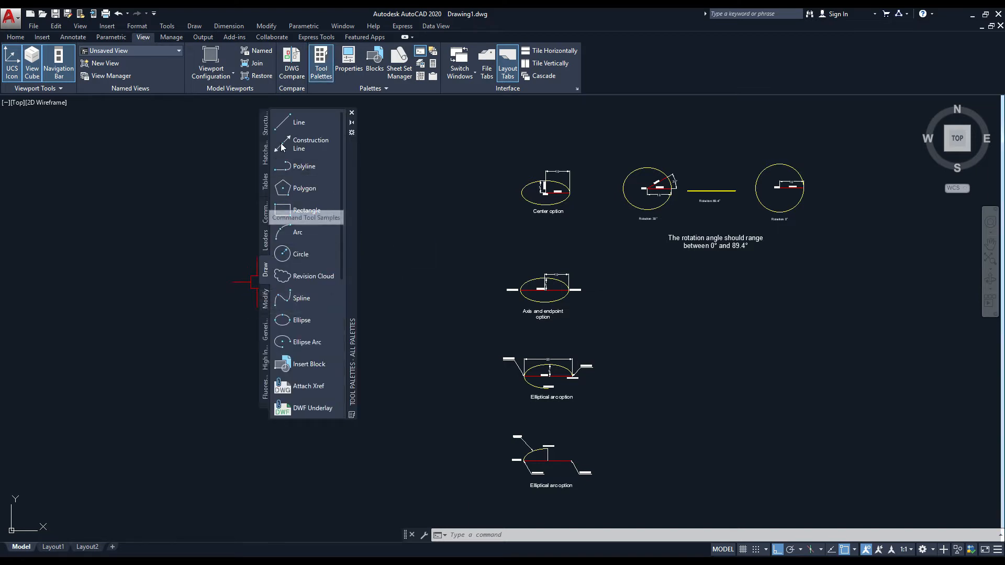
{"action": "left_click_drag", "start_coordinate": [351, 188], "coordinate": [361, 193]}
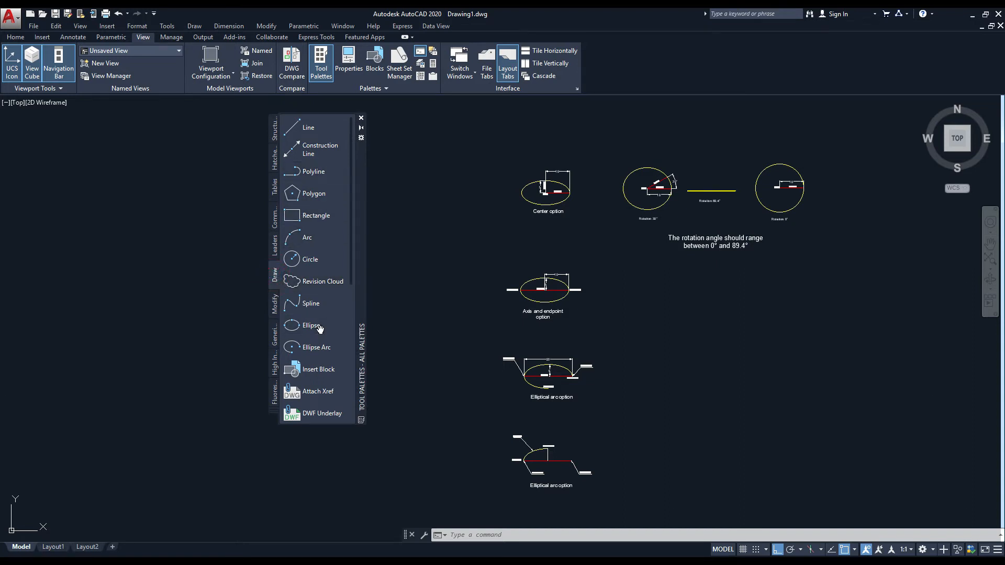
{"action": "left_click", "coordinate": [361, 118]}
{"action": "middle_click_drag", "start_coordinate": [397, 284], "coordinate": [360, 272]}
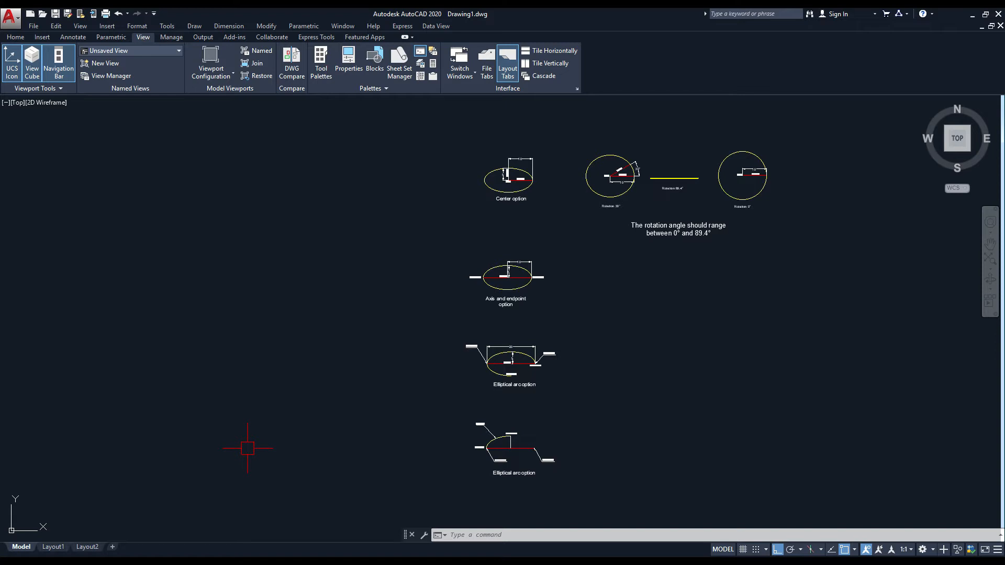
{"action": "type", "text": "el"}
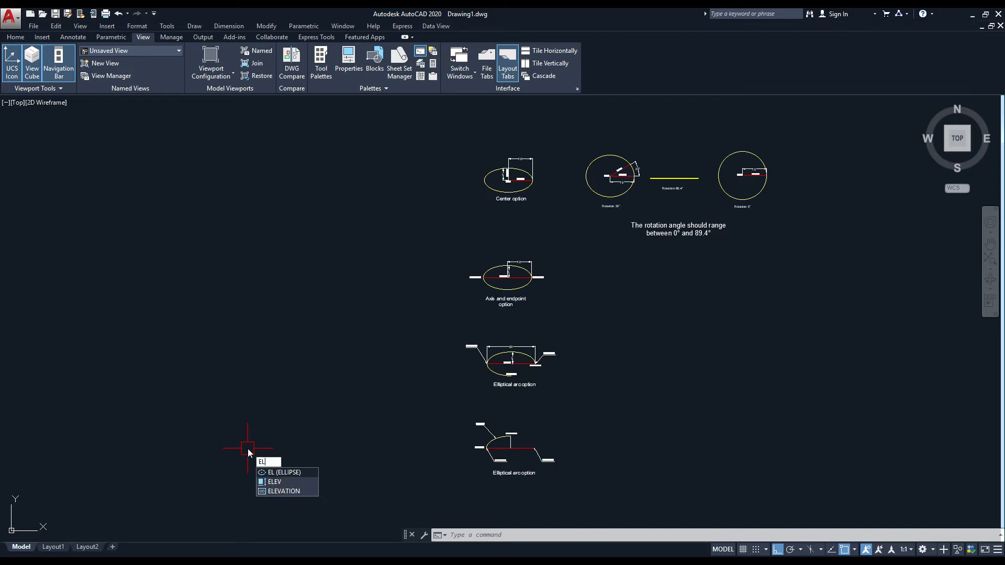
{"action": "key", "text": "Return"}
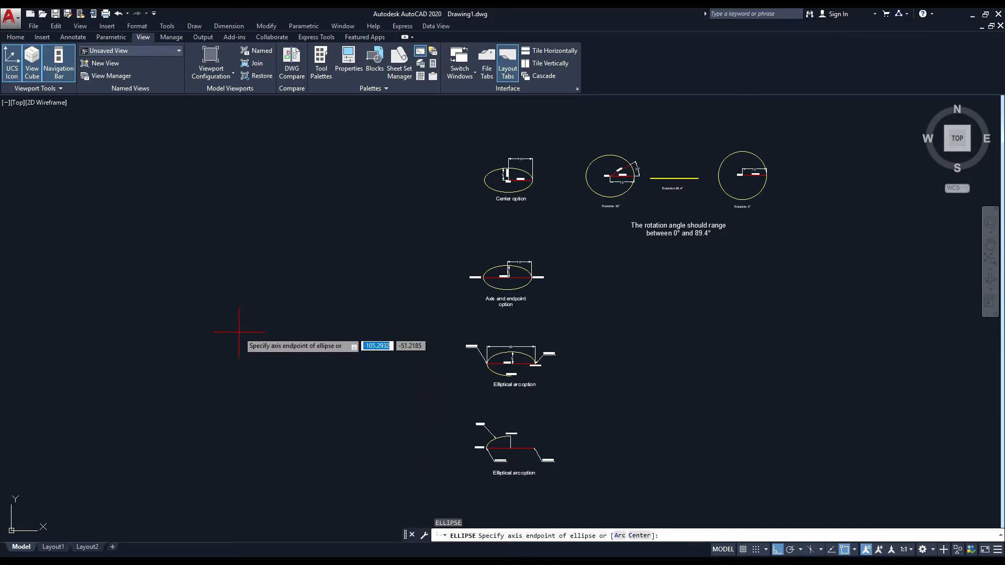
{"action": "key", "text": "Escape"}
Step: Examine the Center option example ellipse, including its center, major axis and minor axis dimensions
{"action": "left_click", "coordinate": [16, 37]}
{"action": "mouse_move", "coordinate": [536, 254]}
{"action": "middle_mouse_down"}
{"action": "mouse_move", "coordinate": [497, 246]}
{"action": "mouse_move", "coordinate": [420, 203]}
{"action": "middle_mouse_up"}
{"action": "scroll", "coordinate": [397, 170], "scroll_direction": "up", "scroll_amount": 4}
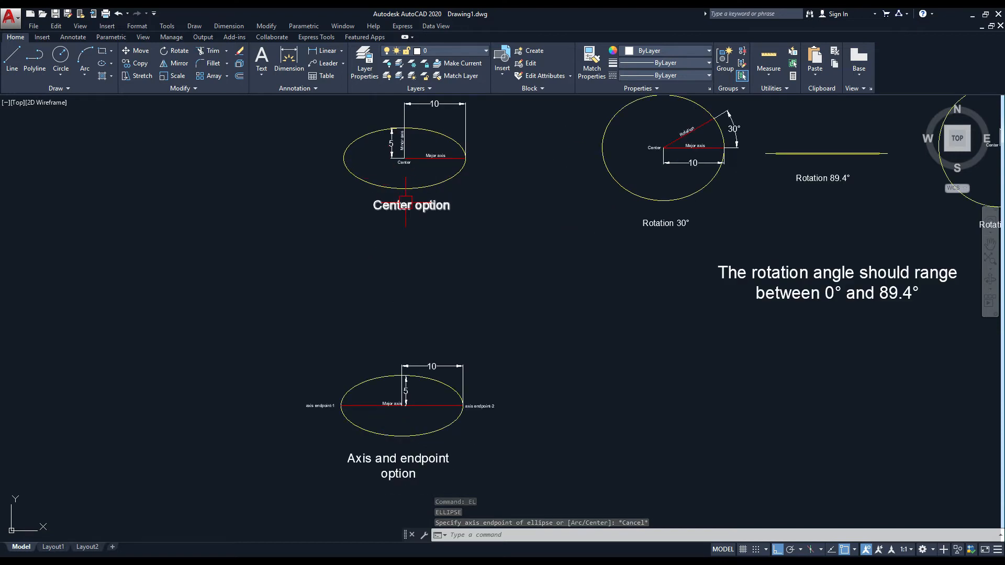
{"action": "middle_click_drag", "start_coordinate": [407, 172], "coordinate": [385, 187]}
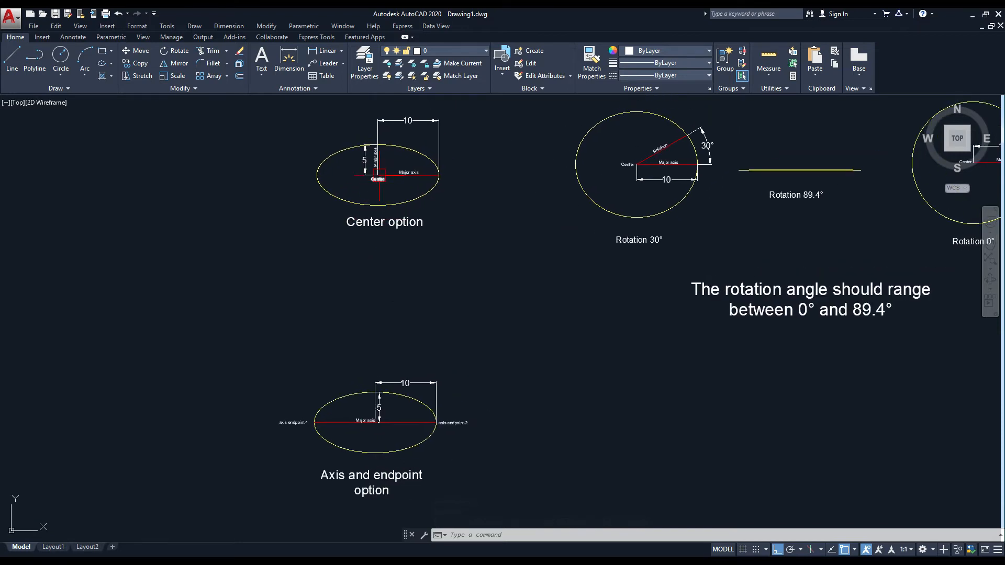
{"action": "scroll", "coordinate": [375, 175], "scroll_direction": "up", "scroll_amount": 2}
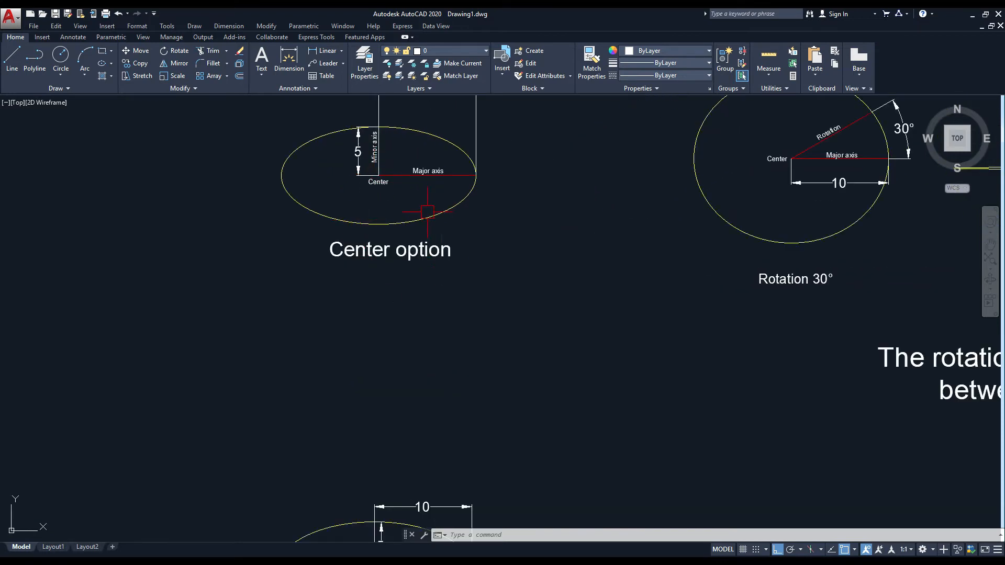
{"action": "scroll", "coordinate": [427, 213], "scroll_direction": "up", "scroll_amount": 2}
{"action": "middle_click_drag", "start_coordinate": [410, 222], "coordinate": [387, 265]}
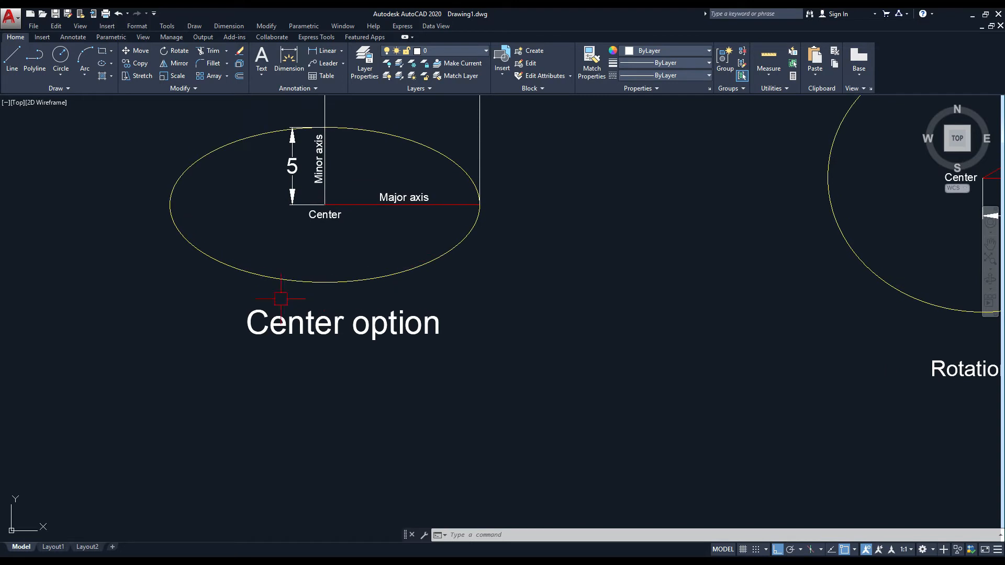
{"action": "left_click", "coordinate": [112, 64]}
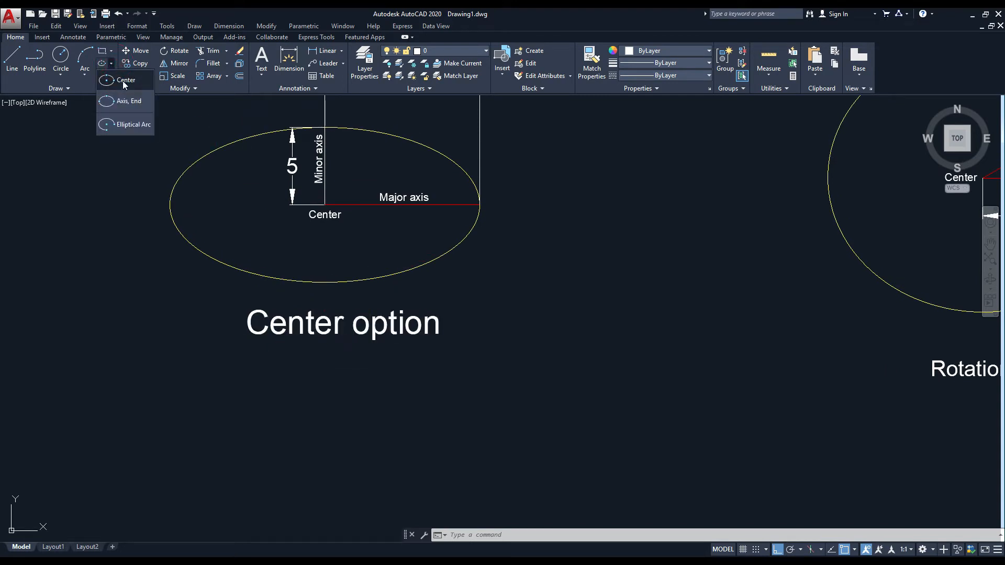
{"action": "left_click", "coordinate": [309, 303]}
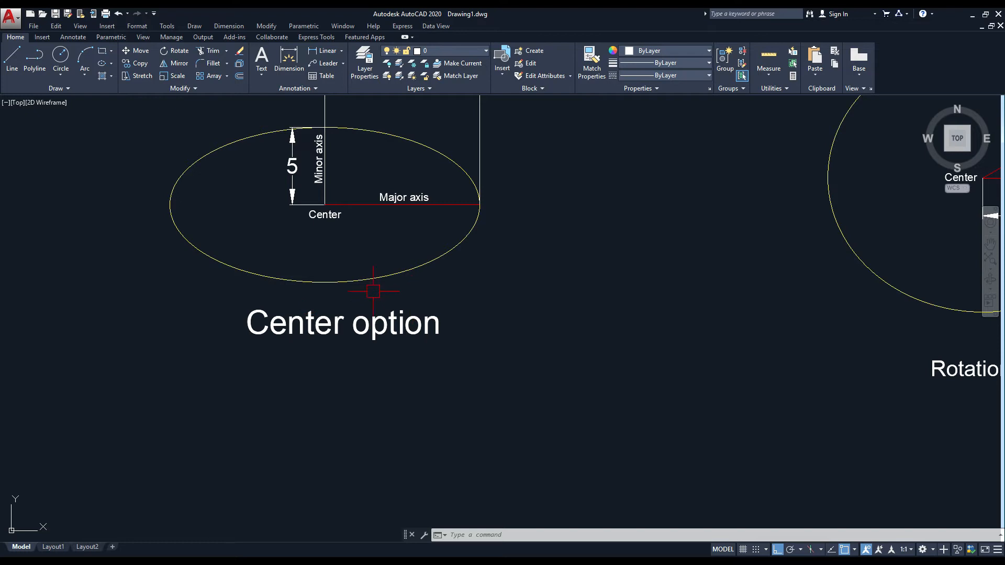
{"action": "middle_click_drag", "start_coordinate": [328, 206], "coordinate": [343, 267]}
{"action": "scroll", "coordinate": [329, 252], "scroll_direction": "up", "scroll_amount": 2}
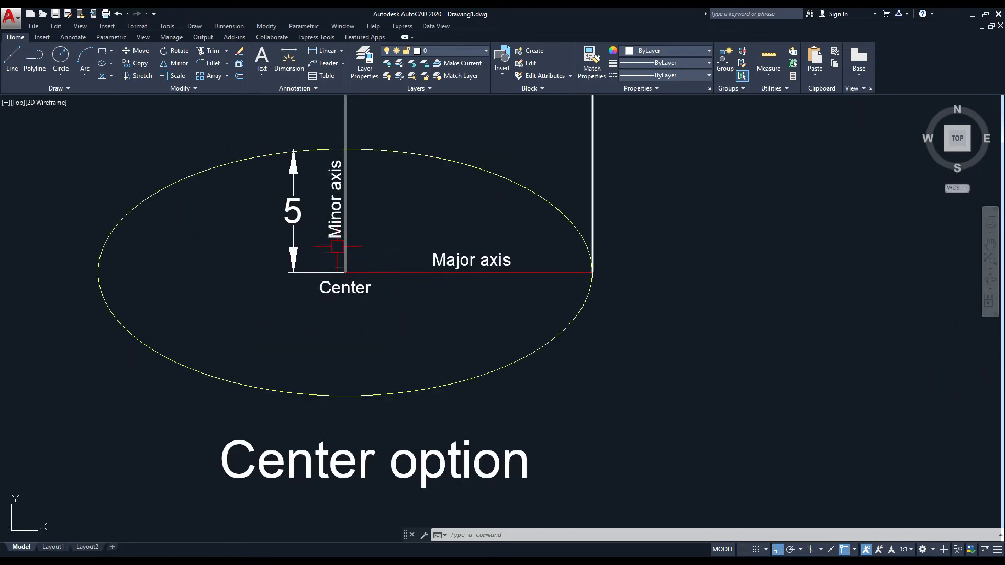
{"action": "scroll", "coordinate": [300, 212], "scroll_direction": "down", "scroll_amount": 2}
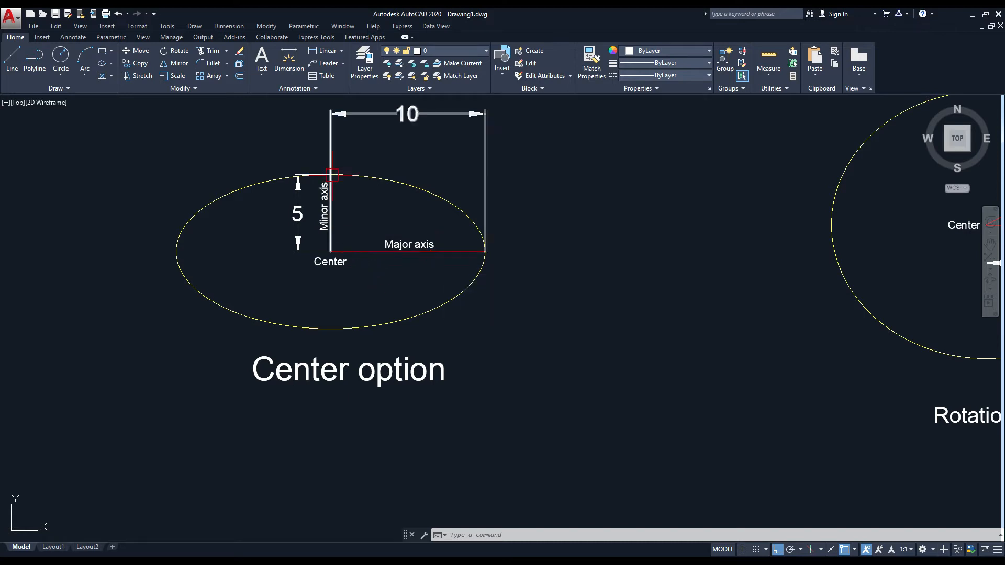
{"action": "scroll", "coordinate": [387, 200], "scroll_direction": "down", "scroll_amount": 2}
{"action": "middle_click_drag", "start_coordinate": [386, 200], "coordinate": [544, 235]}
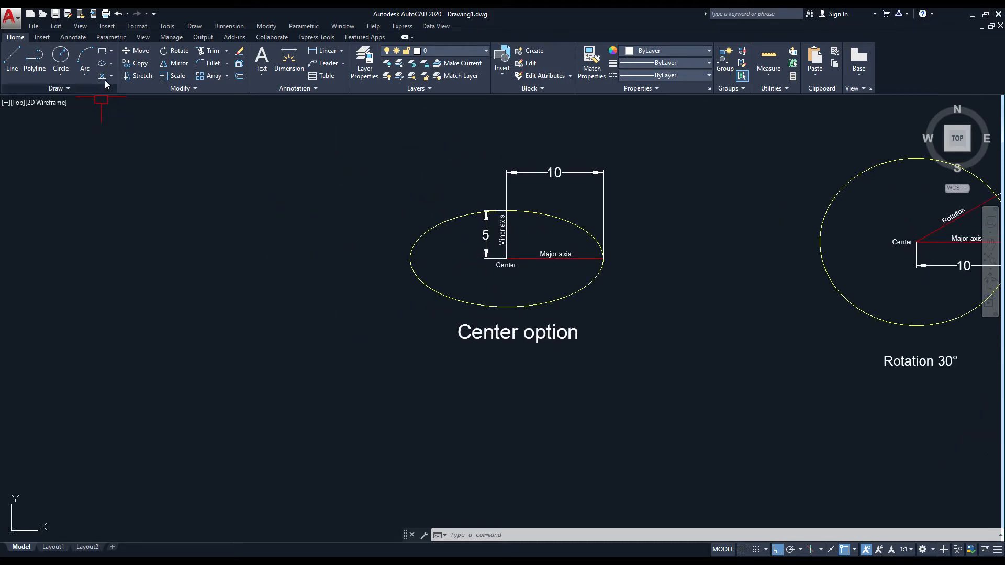
Step: Draw an ellipse with the Center option beside the Center option example, using a horizontal axis distance of 10 and other axis distance of 5
{"action": "left_click", "coordinate": [111, 66]}
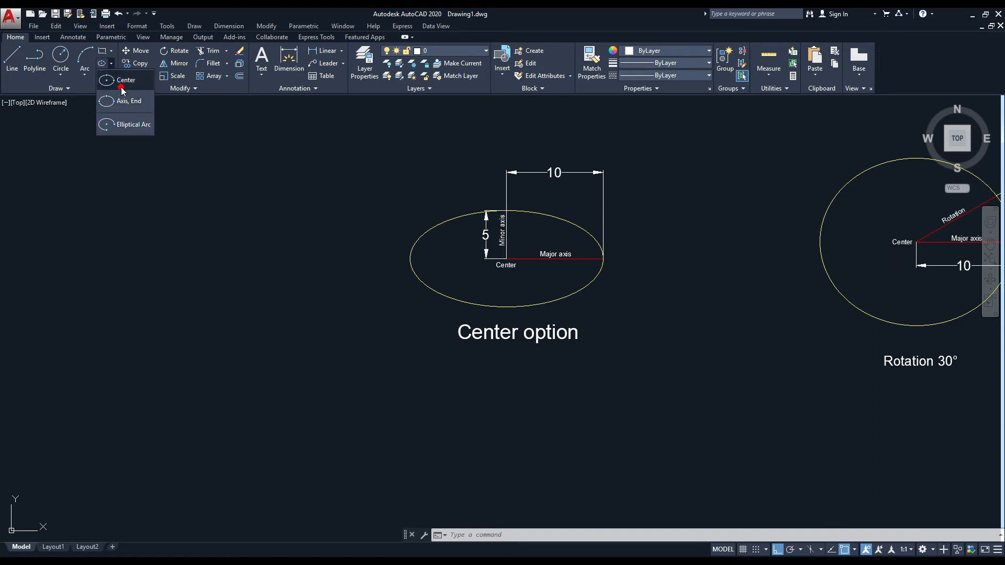
{"action": "left_click", "coordinate": [120, 88]}
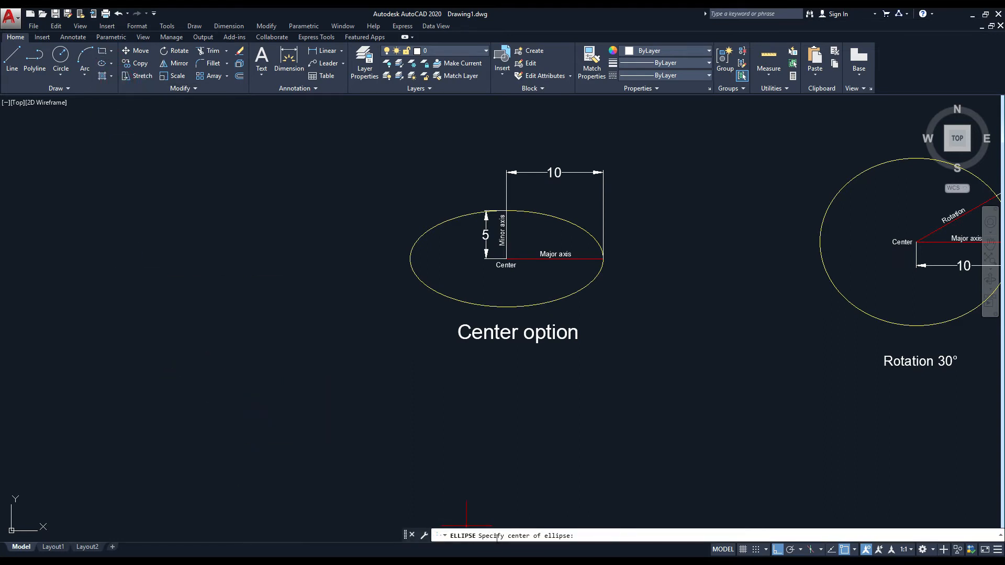
{"action": "left_click", "coordinate": [125, 278]}
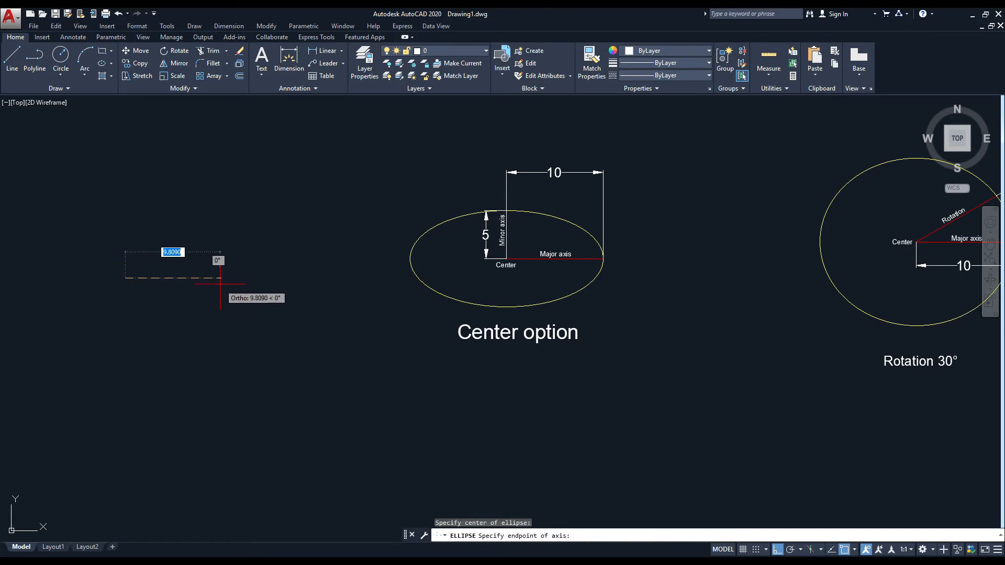
{"action": "type", "text": "10"}
{"action": "key", "text": "Return"}
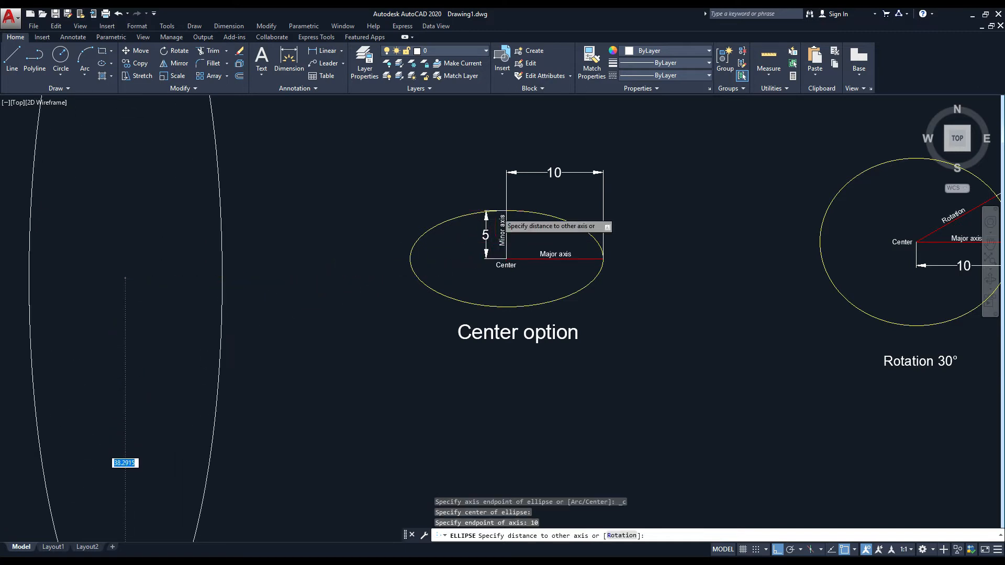
{"action": "scroll", "coordinate": [503, 213], "scroll_direction": "up", "scroll_amount": 4}
{"action": "scroll", "coordinate": [513, 215], "scroll_direction": "down", "scroll_amount": 8}
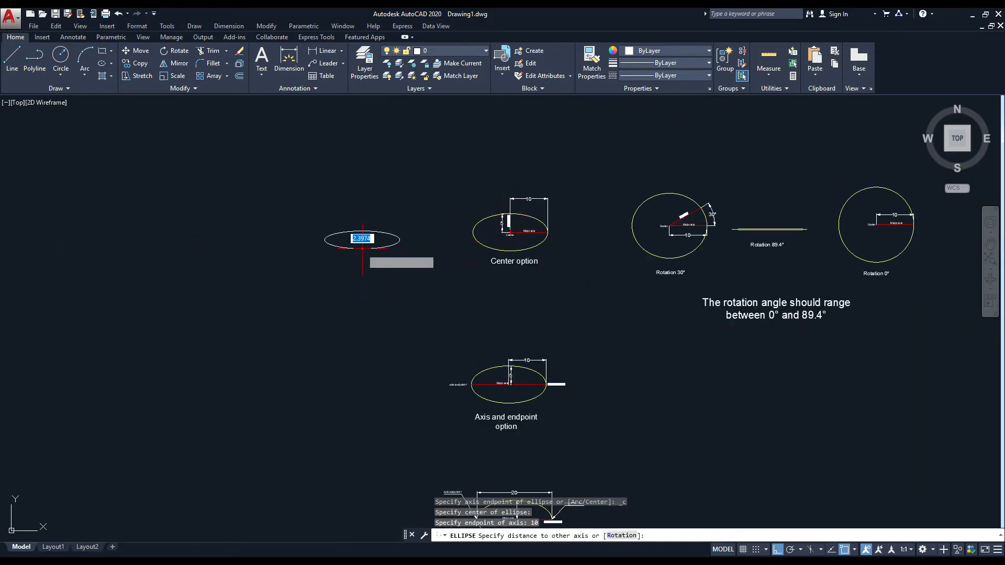
{"action": "type", "text": "5"}
{"action": "key", "text": "Return"}
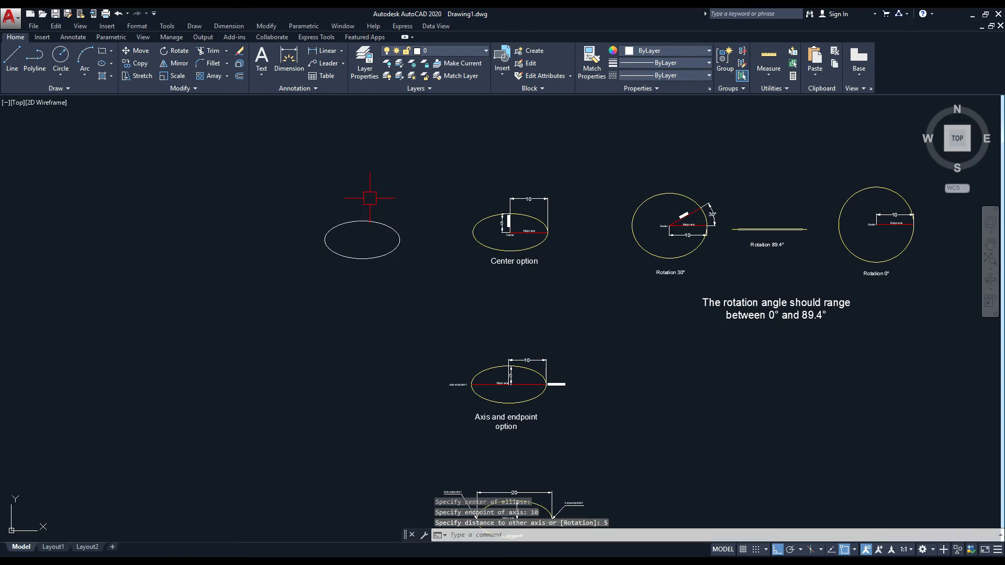
Step: Compare the new ellipse with the Center option example, and examine the Axis and endpoint example's endpoints and dimensions
{"action": "scroll", "coordinate": [379, 243], "scroll_direction": "up", "scroll_amount": 2}
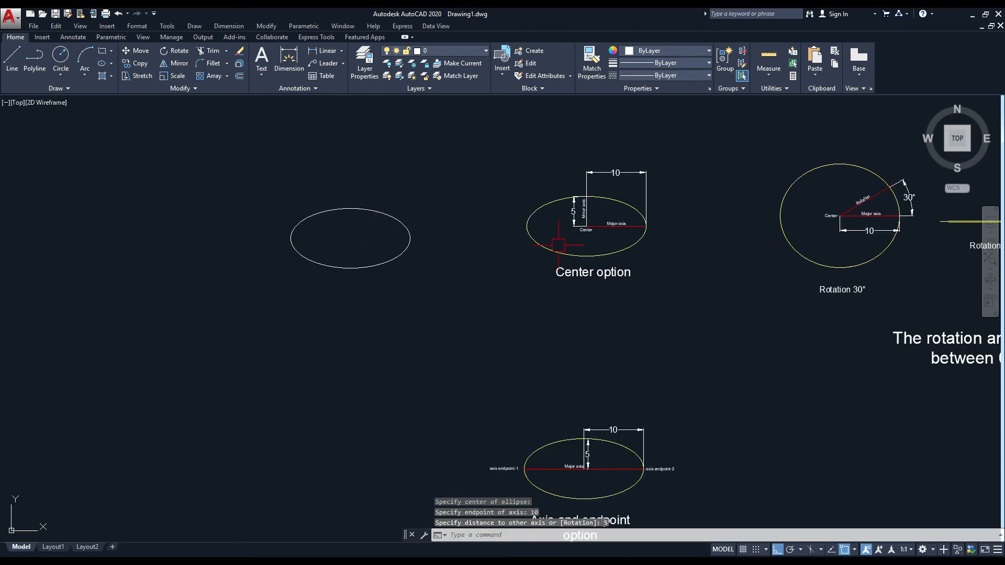
{"action": "scroll", "coordinate": [670, 209], "scroll_direction": "up", "scroll_amount": 2}
{"action": "scroll", "coordinate": [407, 249], "scroll_direction": "down", "scroll_amount": 4}
{"action": "middle_click_drag", "start_coordinate": [393, 314], "coordinate": [460, 246]}
{"action": "scroll", "coordinate": [537, 349], "scroll_direction": "up", "scroll_amount": 4}
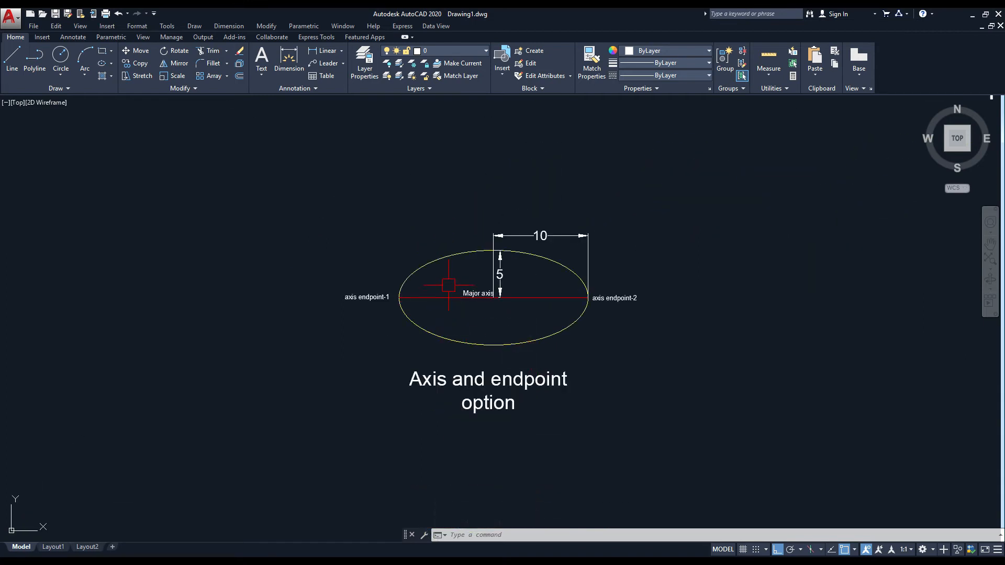
{"action": "scroll", "coordinate": [460, 343], "scroll_direction": "up", "scroll_amount": 2}
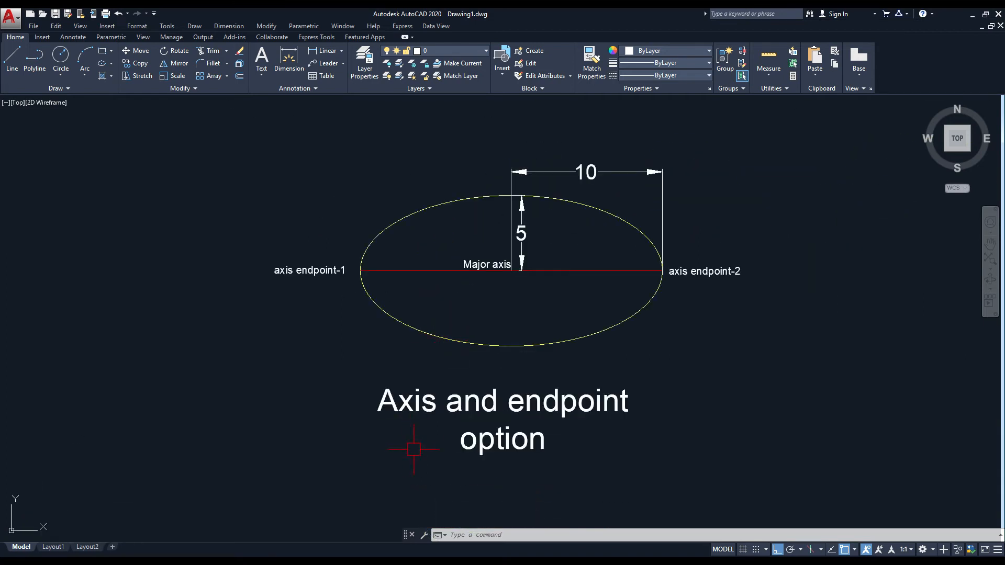
{"action": "middle_click_drag", "start_coordinate": [477, 286], "coordinate": [448, 294]}
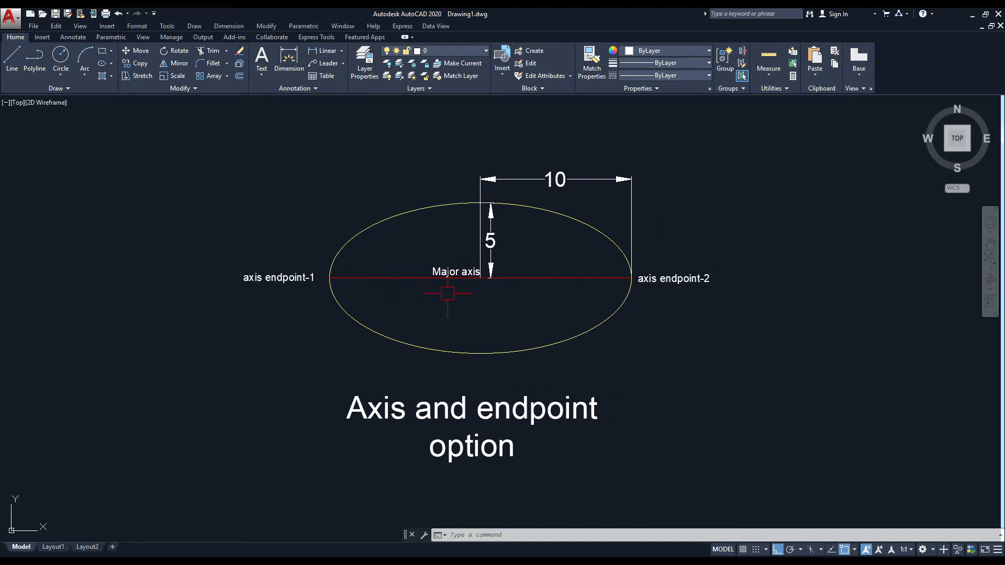
{"action": "middle_click_drag", "start_coordinate": [386, 270], "coordinate": [313, 278]}
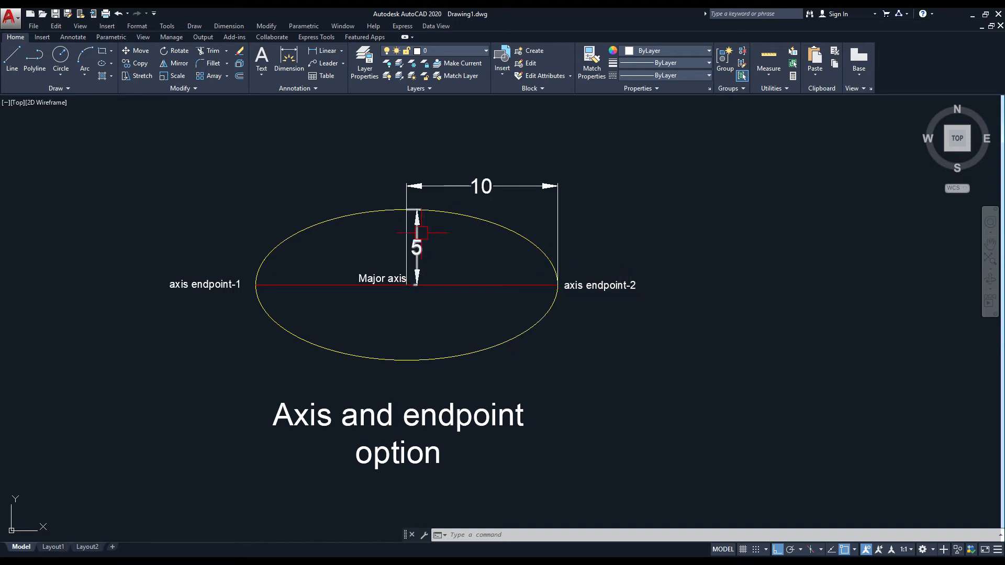
{"action": "scroll", "coordinate": [424, 227], "scroll_direction": "down", "scroll_amount": 1}
{"action": "middle_click_drag", "start_coordinate": [424, 225], "coordinate": [530, 274]}
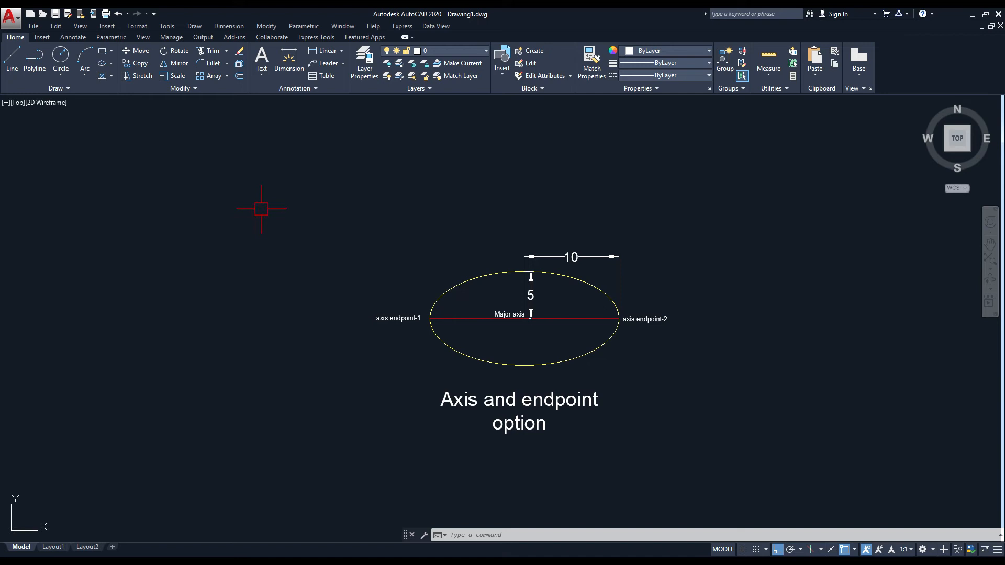
Step: Draw an ellipse with the Axis, End option beside the Axis and endpoint example, using a horizontal axis of 20 and other axis distance of 5
{"action": "left_click", "coordinate": [111, 63]}
{"action": "left_click", "coordinate": [121, 99]}
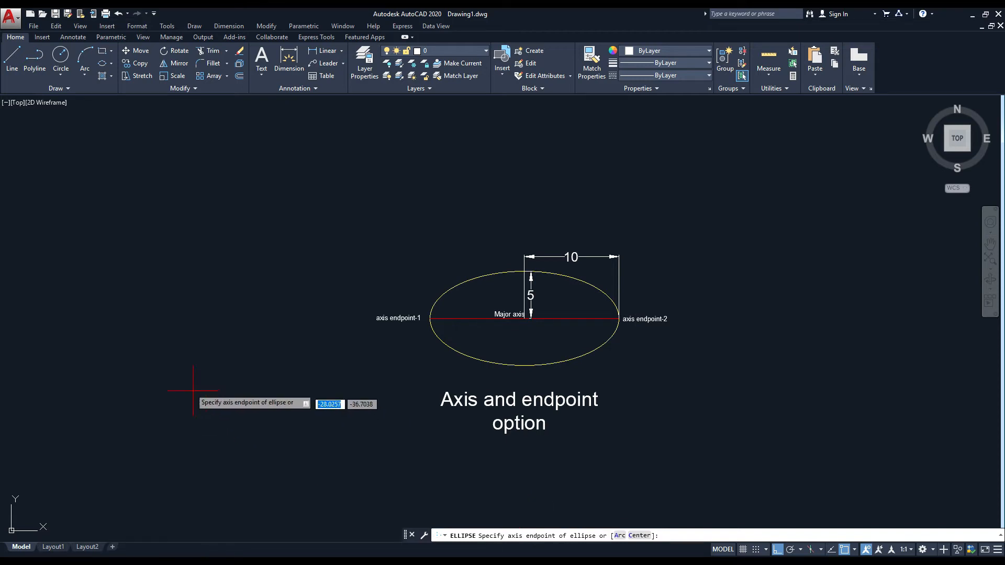
{"action": "left_click", "coordinate": [86, 332]}
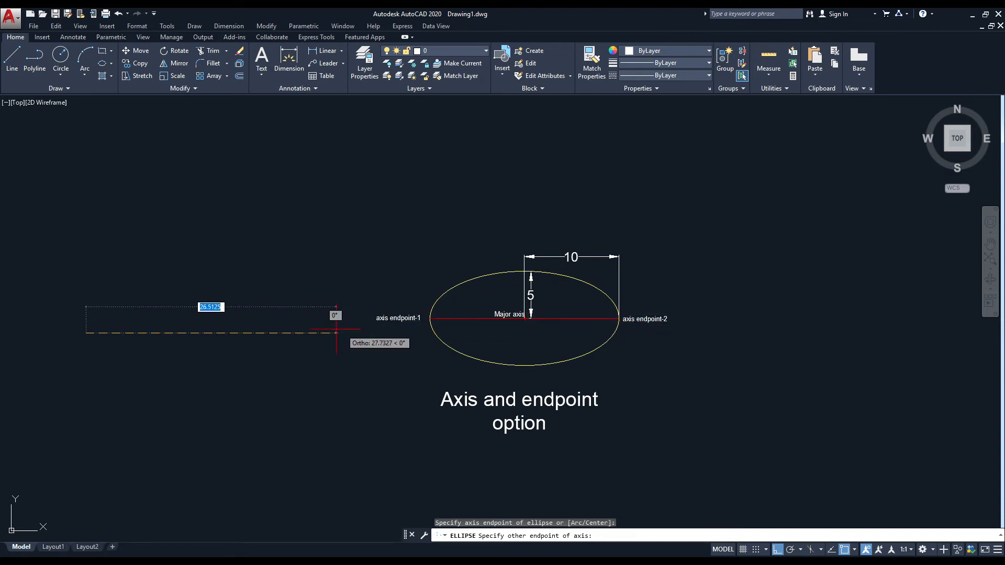
{"action": "type", "text": "20"}
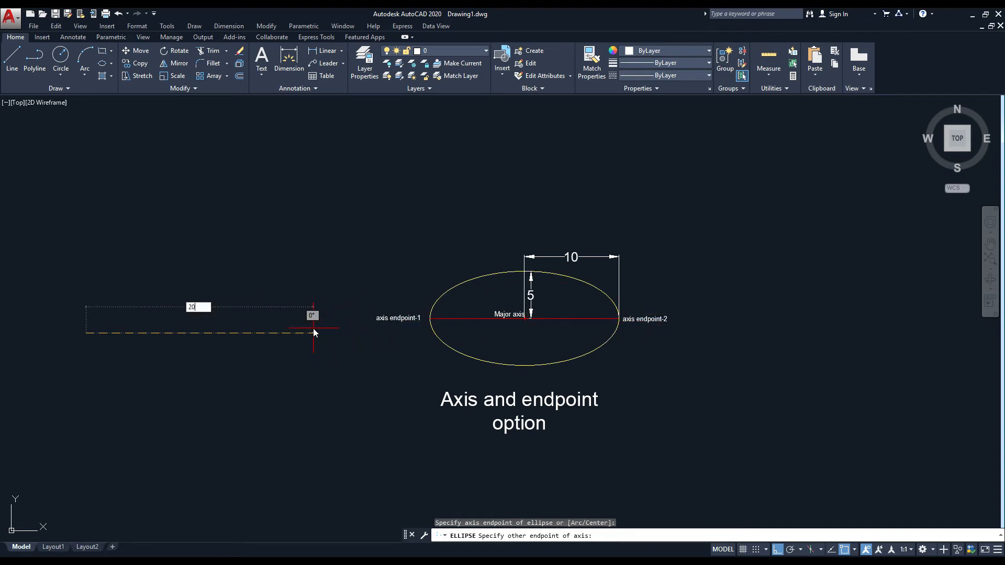
{"action": "key", "text": "Return"}
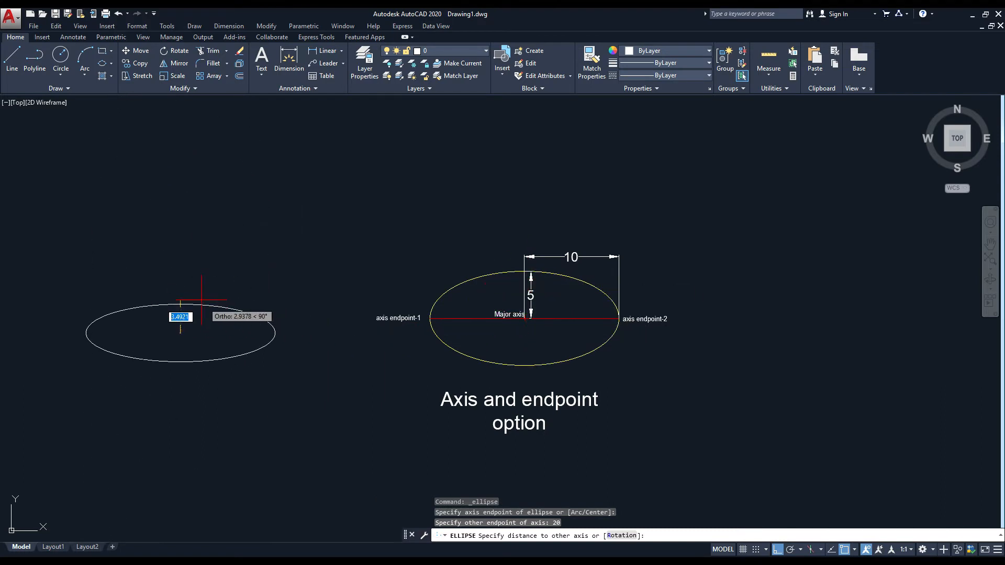
{"action": "type", "text": "5"}
{"action": "key", "text": "Return"}
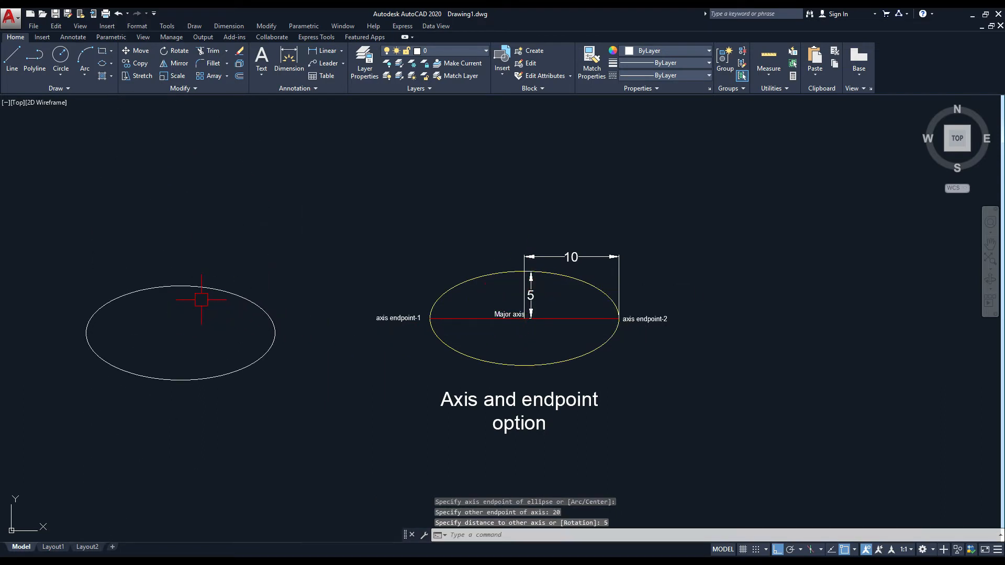
Step: Compare the new ellipse with the Axis and endpoint option example, including its major axis and dimensions
{"action": "middle_click_drag", "start_coordinate": [487, 360], "coordinate": [471, 295]}
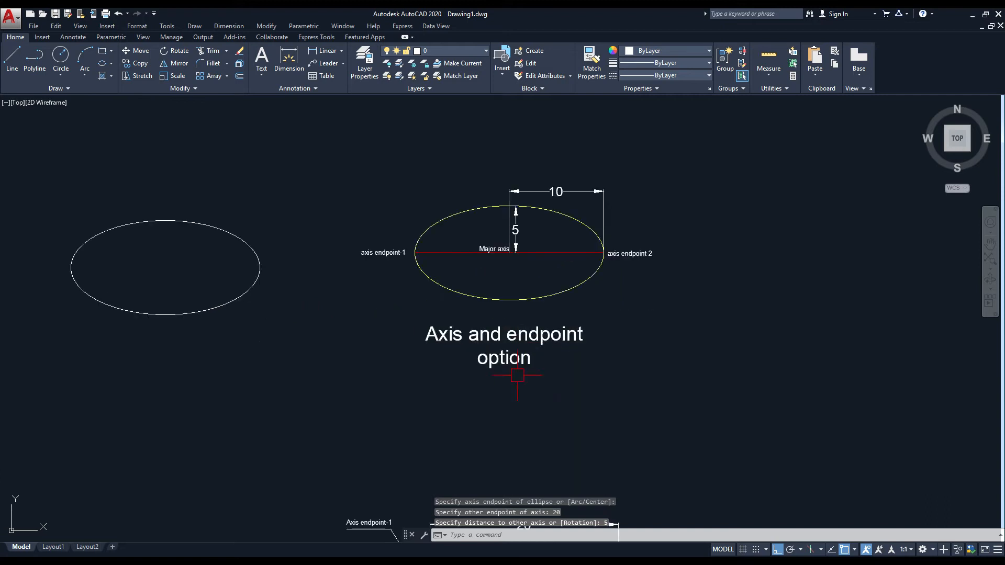
{"action": "scroll", "coordinate": [534, 258], "scroll_direction": "up", "scroll_amount": 2}
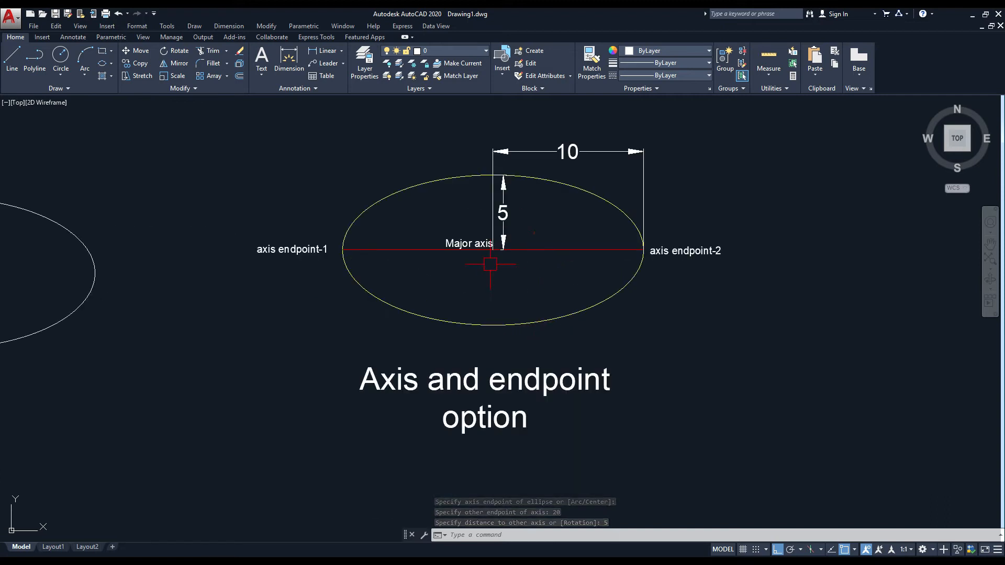
{"action": "scroll", "coordinate": [492, 268], "scroll_direction": "down", "scroll_amount": 2}
{"action": "middle_click_drag", "start_coordinate": [468, 290], "coordinate": [484, 213]}
{"action": "middle_click_drag", "start_coordinate": [520, 313], "coordinate": [523, 230]}
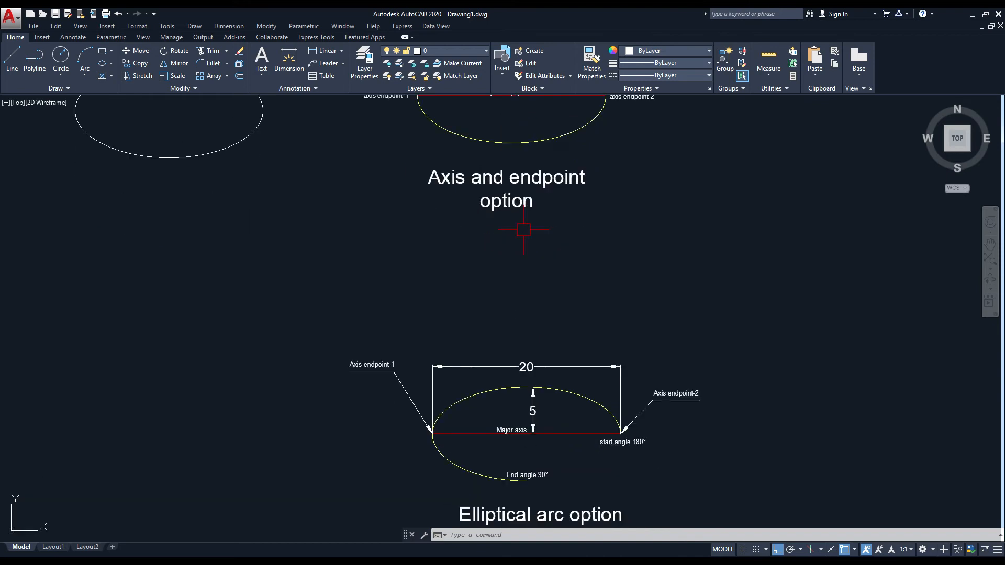
Step: Examine the first Elliptical arc option example, including its axis endpoints, dimensions, start angle and end angle
{"action": "middle_click_drag", "start_coordinate": [536, 424], "coordinate": [561, 362]}
{"action": "scroll", "coordinate": [561, 362], "scroll_direction": "up", "scroll_amount": 2}
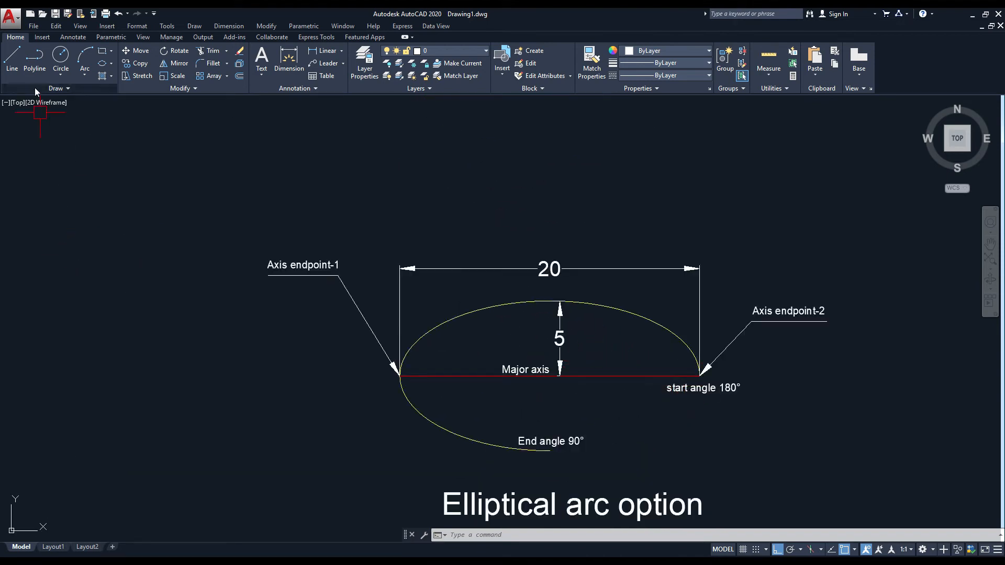
{"action": "left_click", "coordinate": [111, 63]}
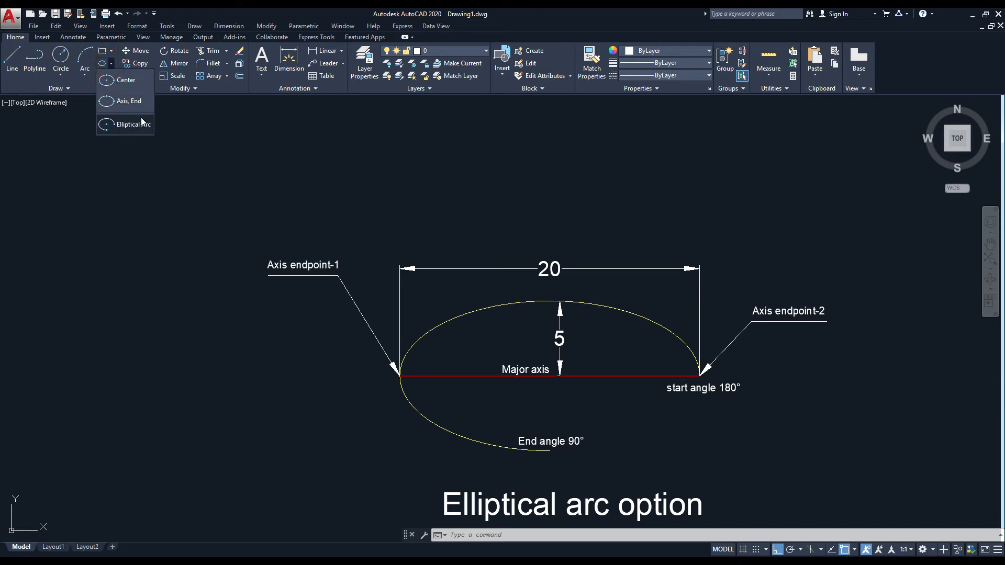
{"action": "left_click", "coordinate": [141, 122]}
{"action": "middle_click_drag", "start_coordinate": [519, 317], "coordinate": [430, 268]}
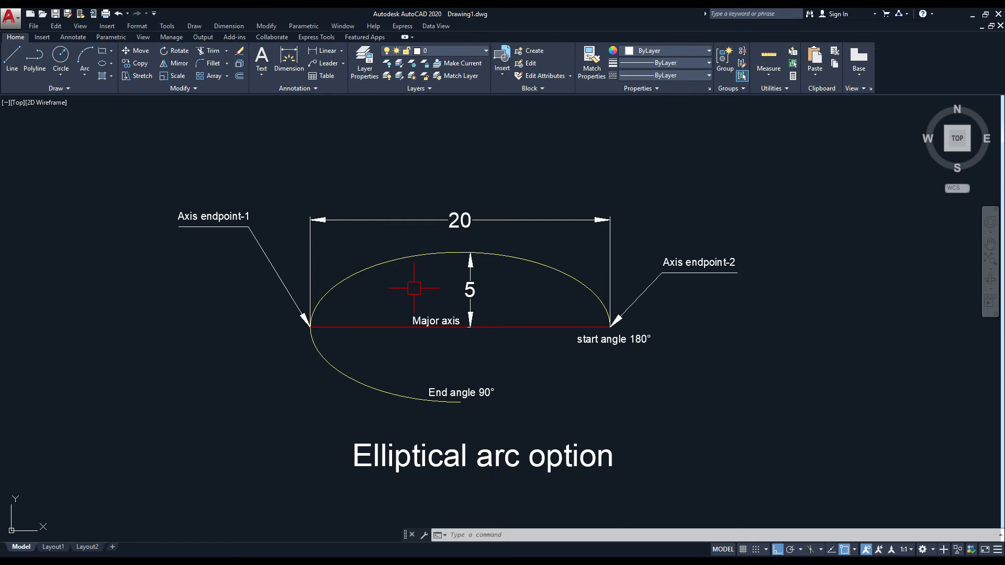
{"action": "scroll", "coordinate": [414, 288], "scroll_direction": "up", "scroll_amount": 2}
{"action": "scroll", "coordinate": [322, 285], "scroll_direction": "down", "scroll_amount": 2}
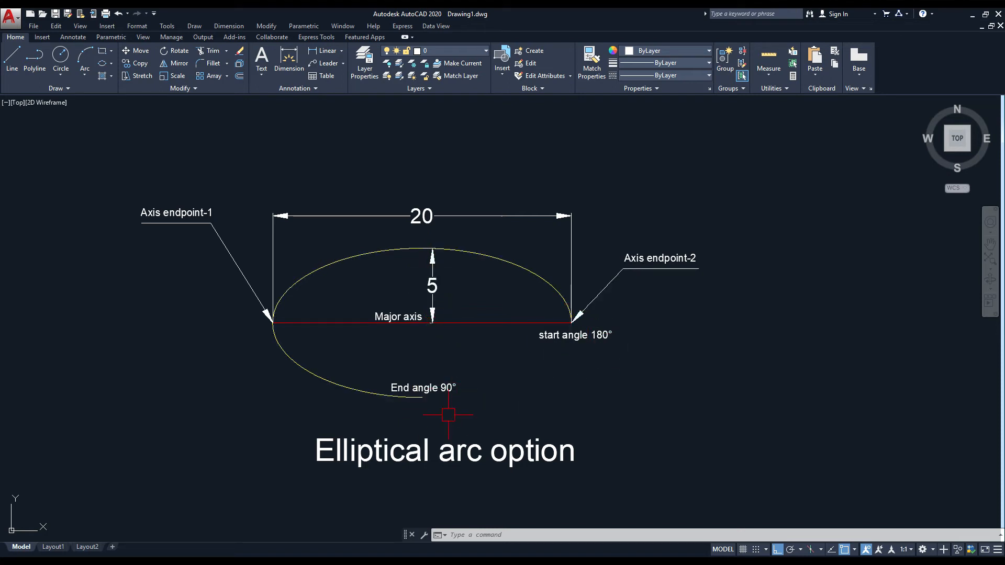
{"action": "scroll", "coordinate": [419, 361], "scroll_direction": "down", "scroll_amount": 2}
{"action": "middle_click_drag", "start_coordinate": [593, 332], "coordinate": [606, 332]}
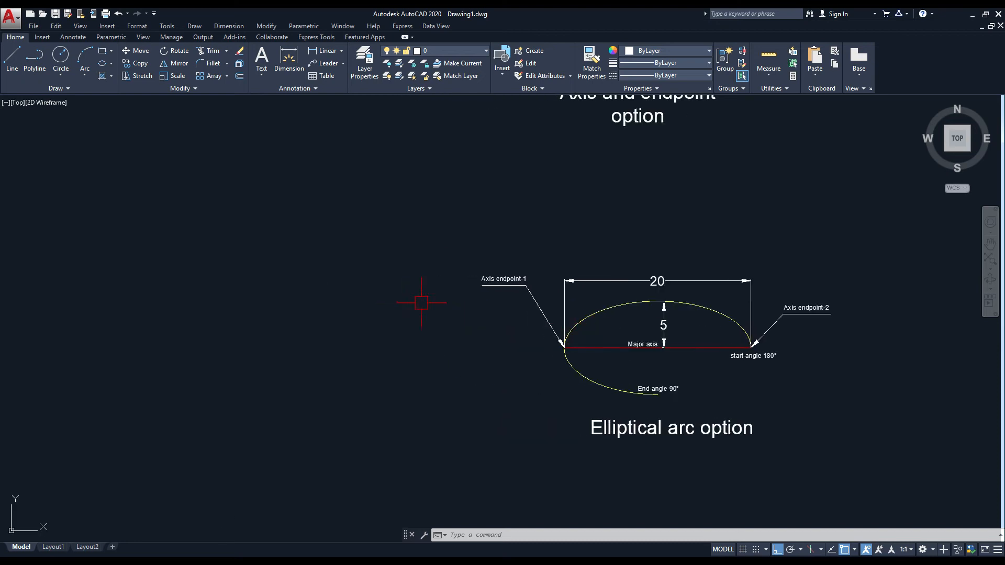
Step: Begin an elliptical arc beside the first Elliptical arc option example with a horizontal axis of 20 and other axis distance of 5
{"action": "left_click", "coordinate": [110, 62]}
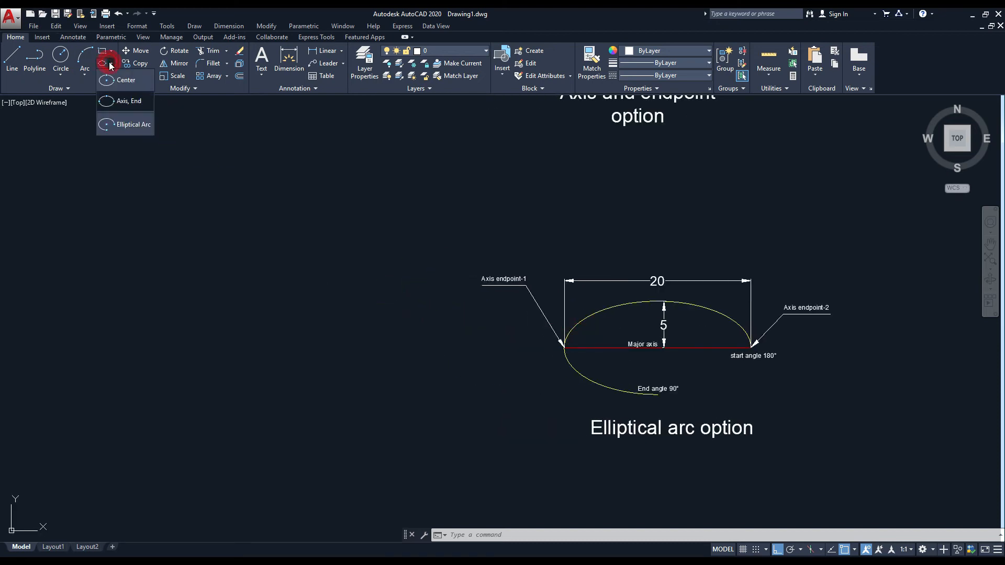
{"action": "left_click", "coordinate": [122, 120]}
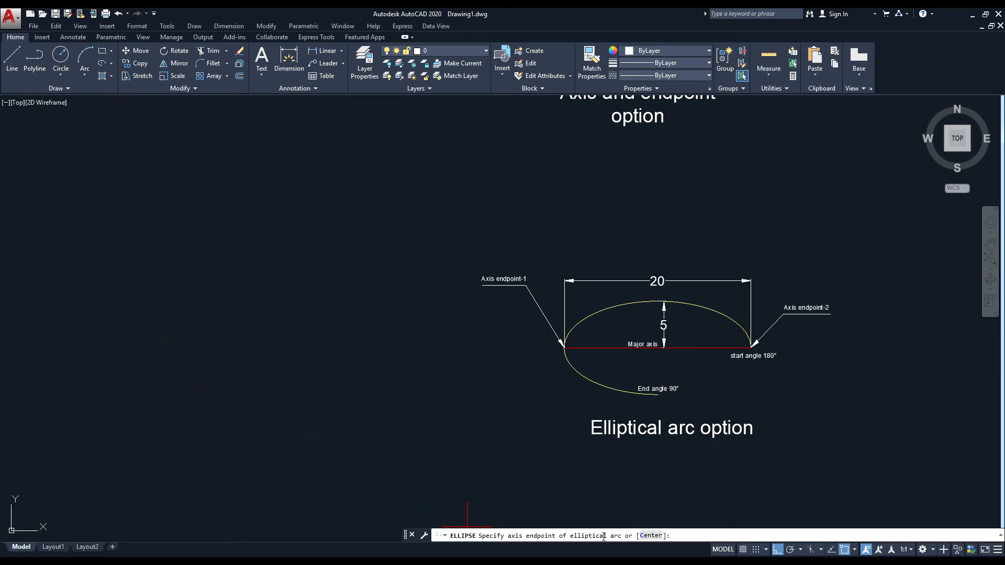
{"action": "left_click", "coordinate": [140, 369]}
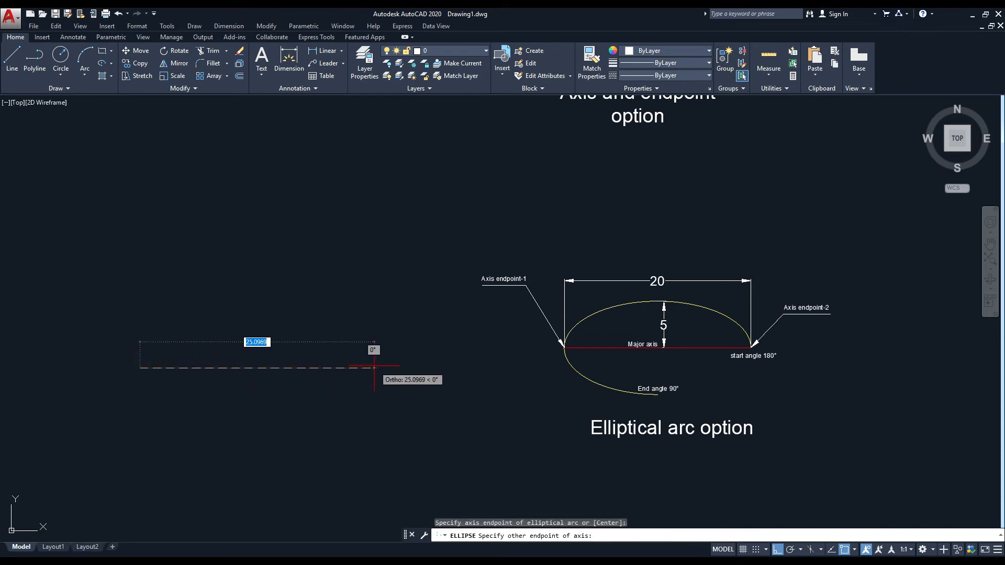
{"action": "type", "text": "20"}
{"action": "key", "text": "Return"}
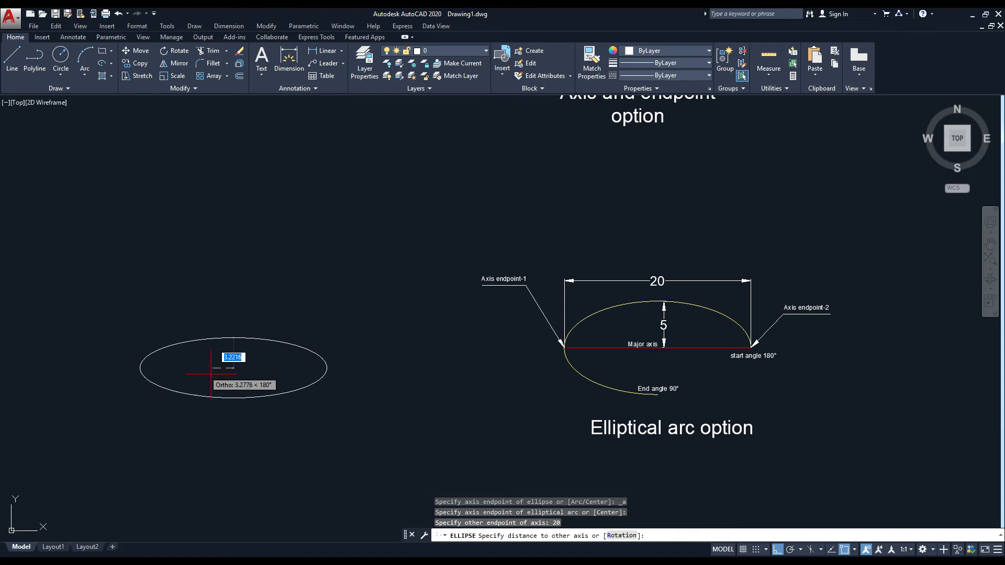
{"action": "type", "text": "5"}
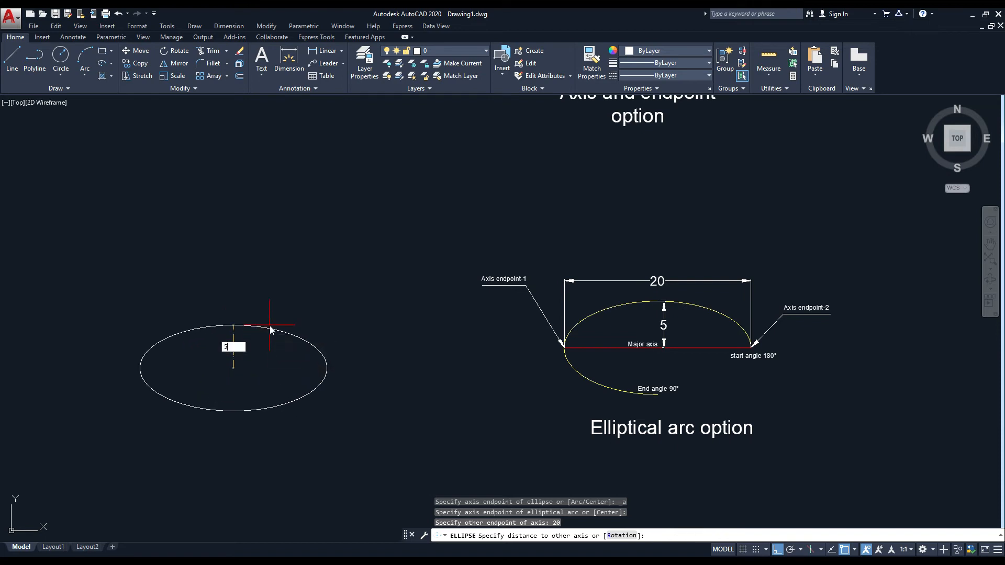
{"action": "key", "text": "Return"}
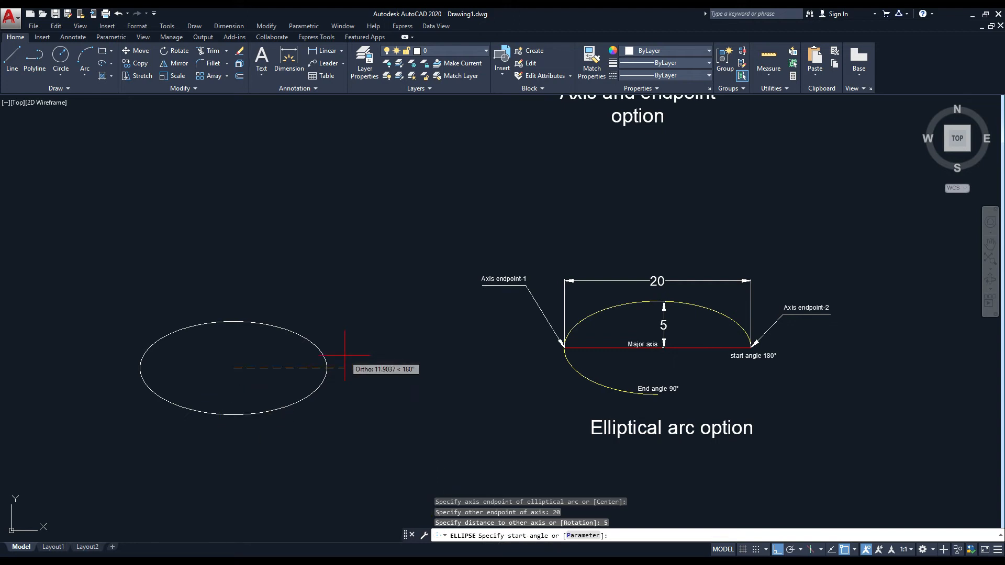
Step: Finish the elliptical arc with a start angle of 180° and an end angle of 90°, with Ortho turned off
{"action": "type", "text": "18"}
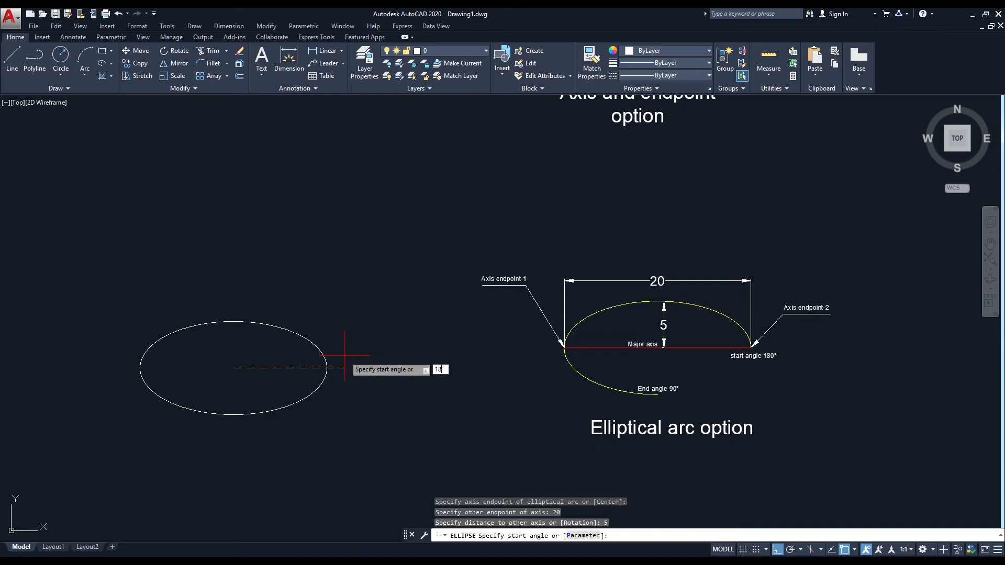
{"action": "key", "text": "Return"}
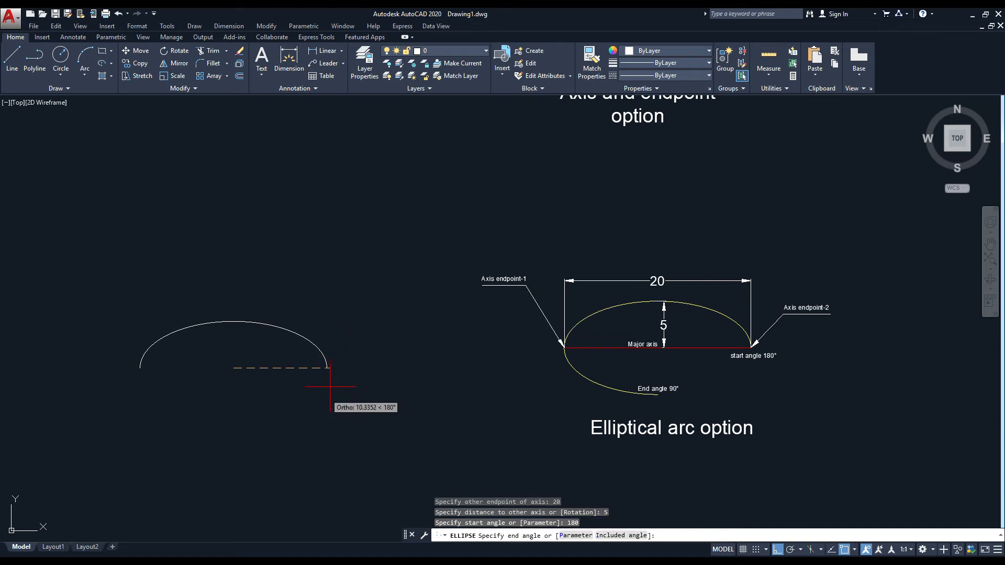
{"action": "key", "text": "F8"}
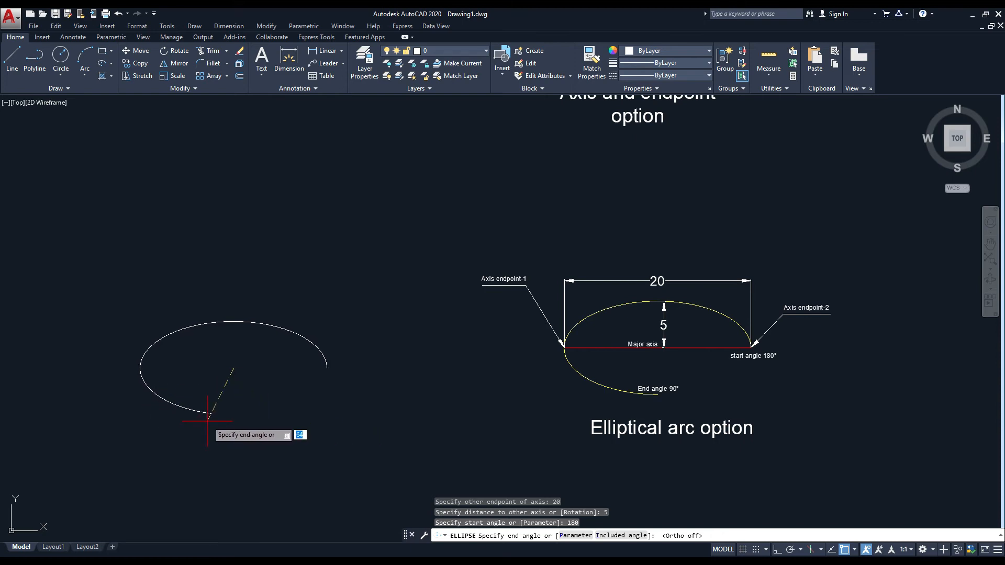
{"action": "key", "text": "Return"}
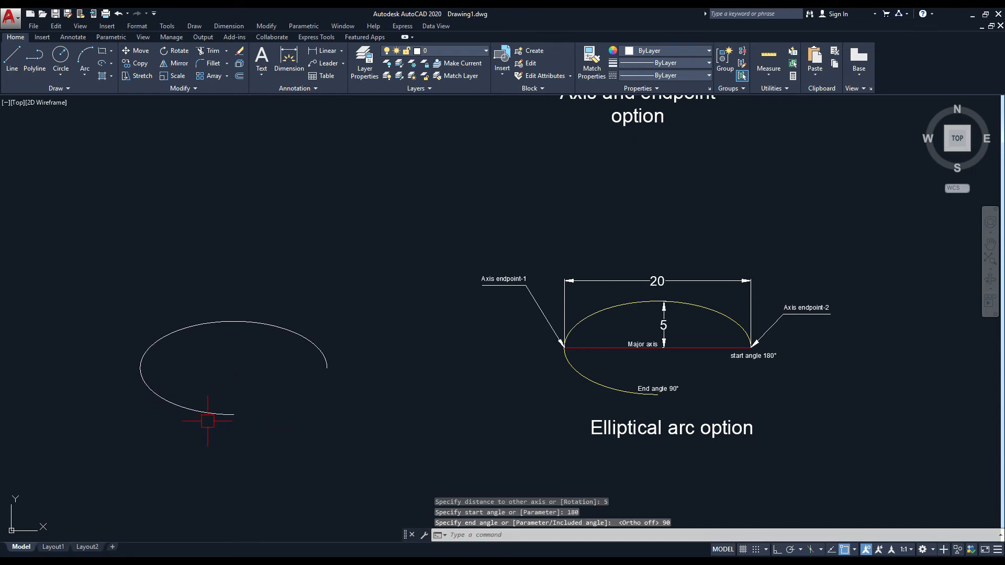
Step: Inspect the finished elliptical arc, and examine the second Elliptical arc option example's axis endpoints, start angle and end angle
{"action": "scroll", "coordinate": [229, 365], "scroll_direction": "up", "scroll_amount": 2}
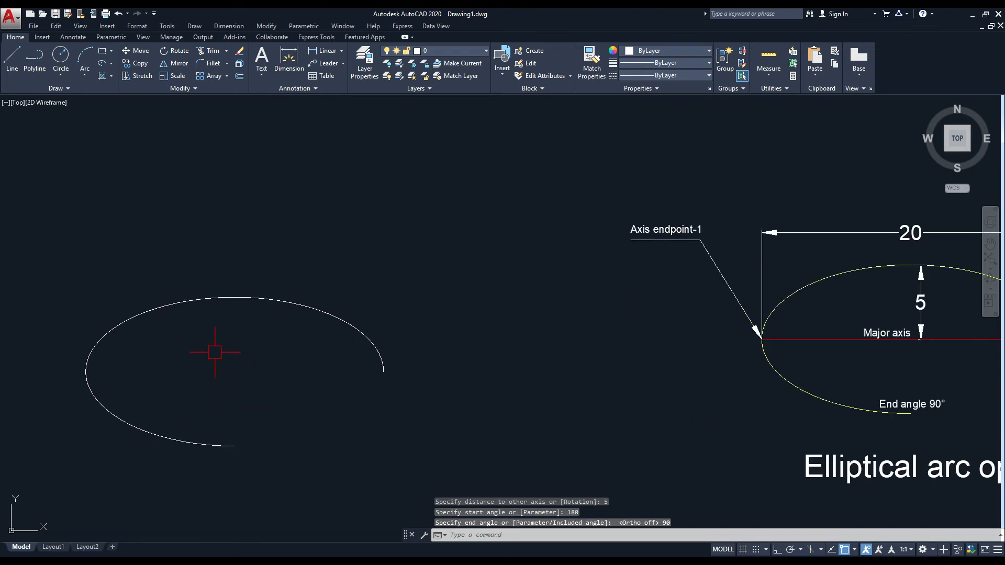
{"action": "scroll", "coordinate": [214, 352], "scroll_direction": "down", "scroll_amount": 4}
{"action": "middle_click_drag", "start_coordinate": [331, 431], "coordinate": [330, 345]}
{"action": "scroll", "coordinate": [449, 415], "scroll_direction": "up", "scroll_amount": 2}
{"action": "scroll", "coordinate": [445, 399], "scroll_direction": "up", "scroll_amount": 2}
{"action": "mouse_move", "coordinate": [445, 399]}
{"action": "middle_mouse_down"}
{"action": "mouse_move", "coordinate": [365, 353]}
{"action": "mouse_move", "coordinate": [377, 329]}
{"action": "middle_mouse_up"}
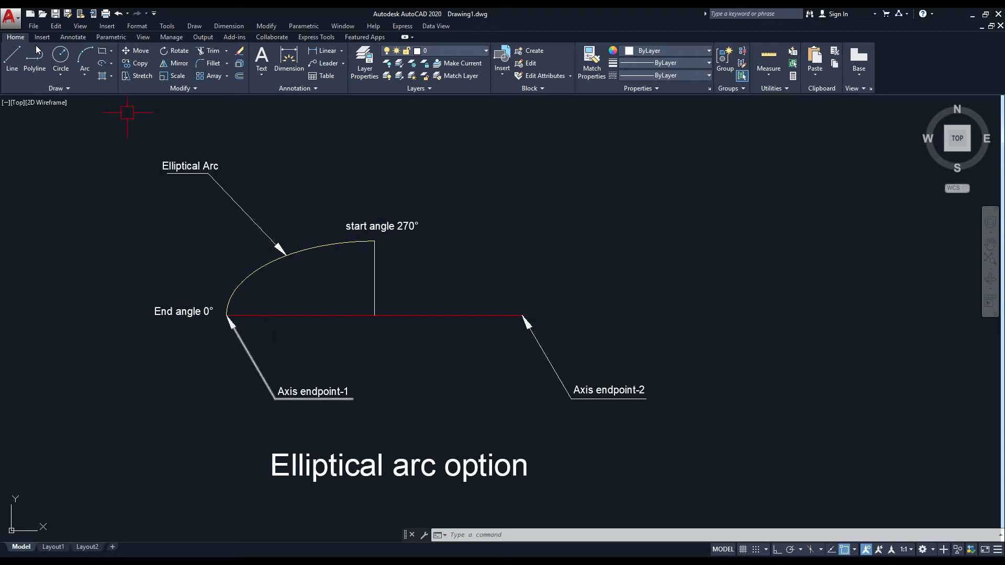
{"action": "left_click", "coordinate": [111, 63]}
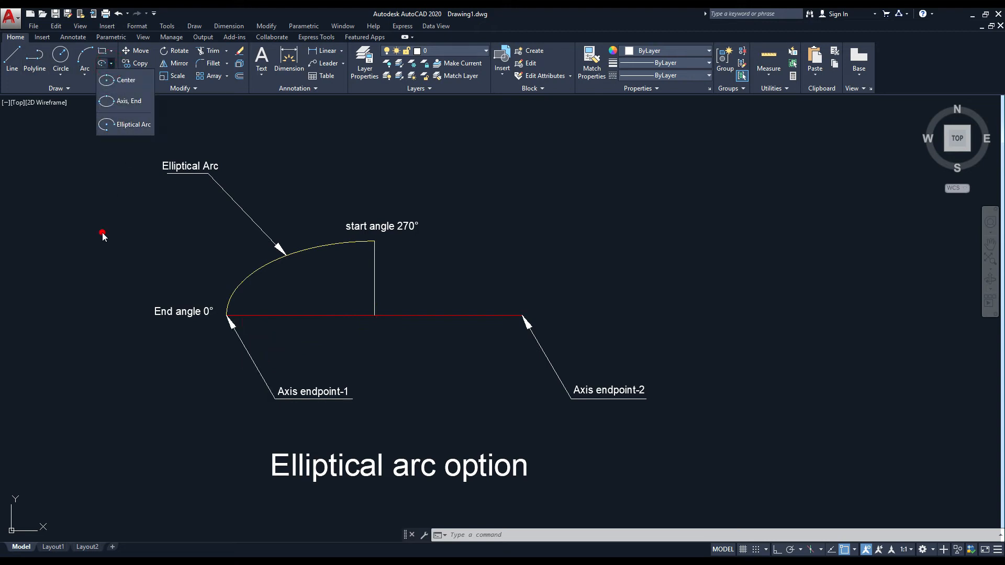
{"action": "middle_click_drag", "start_coordinate": [192, 330], "coordinate": [216, 352]}
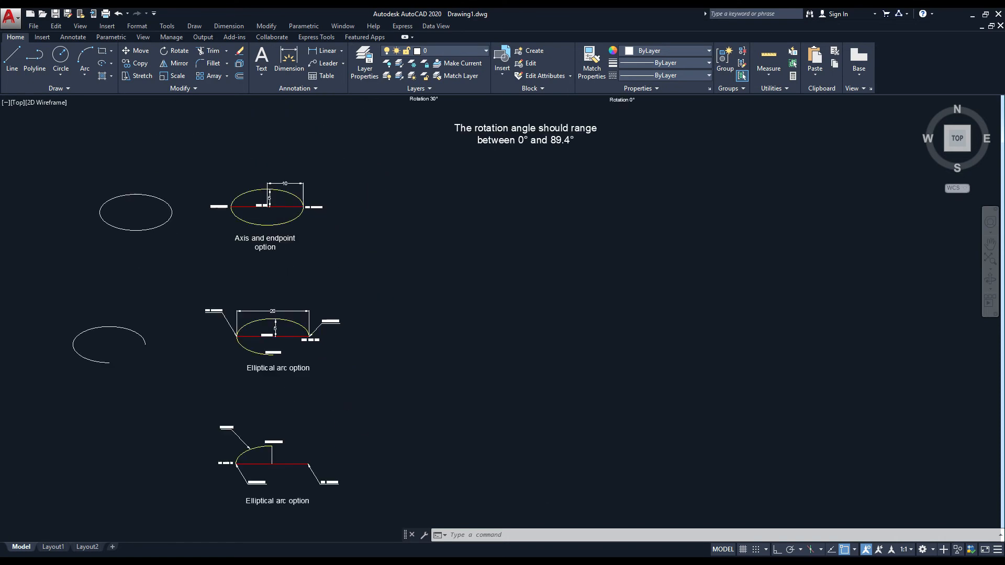
Step: Examine the ellipse rotation examples and the note about the allowed rotation angle range
{"action": "mouse_move", "coordinate": [417, 319]}
{"action": "middle_mouse_down"}
{"action": "mouse_move", "coordinate": [342, 422]}
{"action": "mouse_move", "coordinate": [372, 507]}
{"action": "middle_mouse_up"}
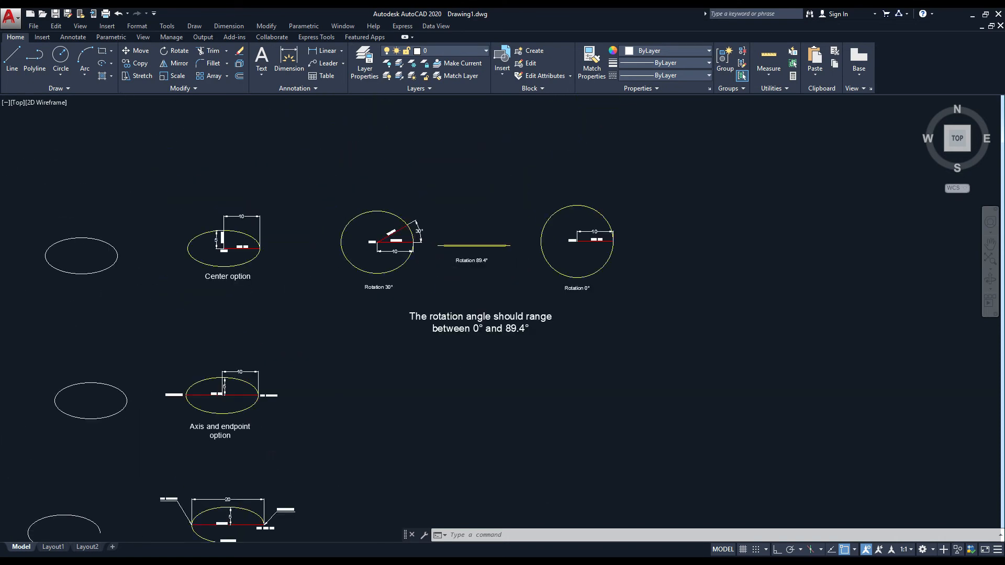
{"action": "left_click", "coordinate": [111, 63]}
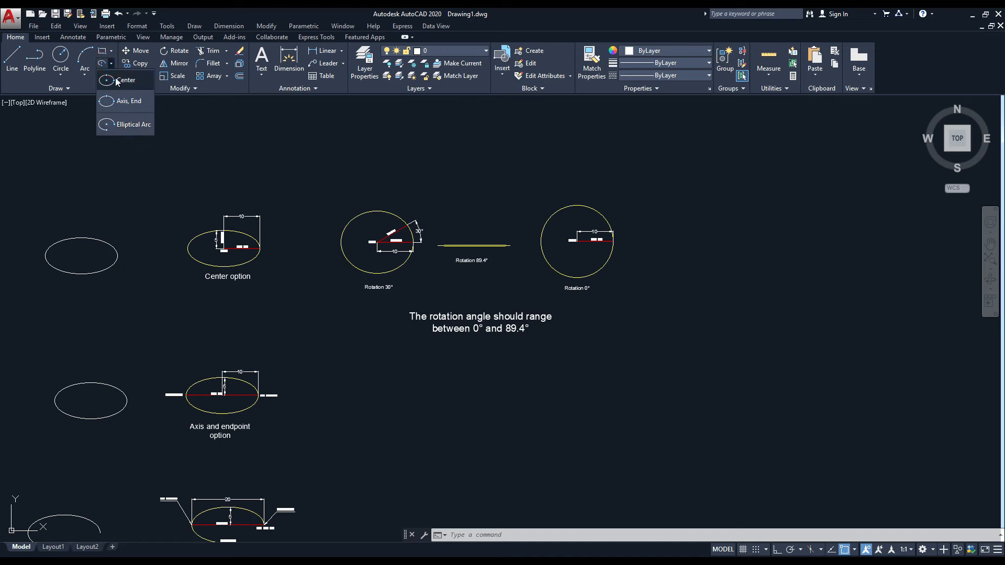
{"action": "scroll", "coordinate": [337, 283], "scroll_direction": "up", "scroll_amount": 5}
{"action": "scroll", "coordinate": [354, 244], "scroll_direction": "down", "scroll_amount": 2}
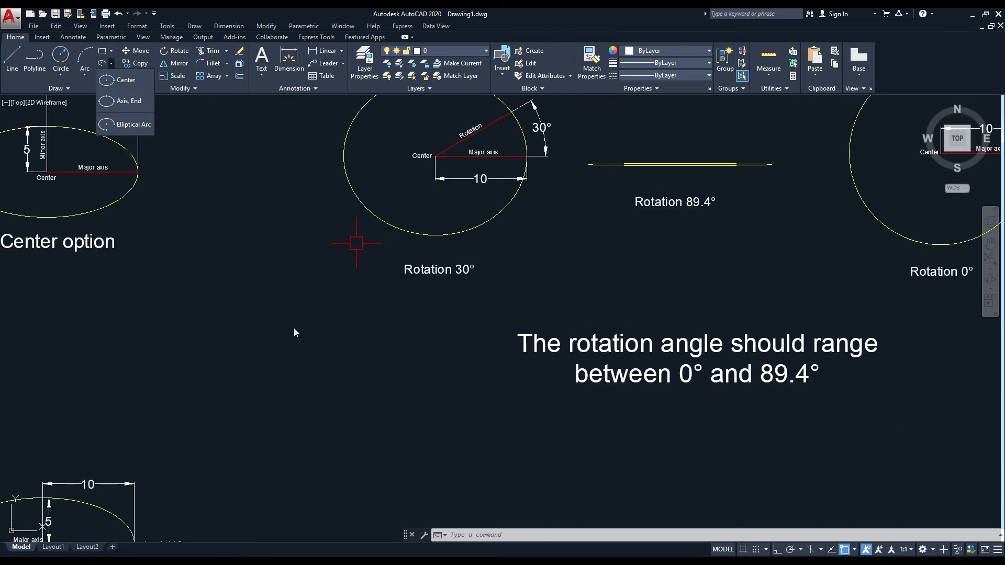
{"action": "left_click", "coordinate": [420, 303]}
{"action": "scroll", "coordinate": [340, 314], "scroll_direction": "down", "scroll_amount": 3}
{"action": "scroll", "coordinate": [324, 313], "scroll_direction": "up", "scroll_amount": 1}
{"action": "scroll", "coordinate": [324, 314], "scroll_direction": "up", "scroll_amount": 2}
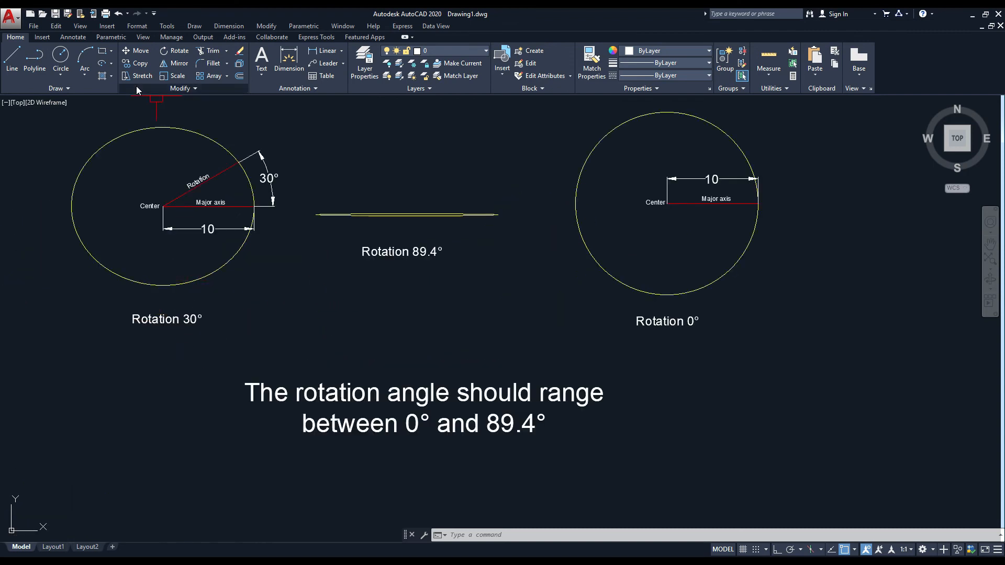
Step: Begin a center-defined ellipse in the empty area below the rotation angle note, with a horizontal axis distance of 10 and Ortho on
{"action": "left_click", "coordinate": [111, 64]}
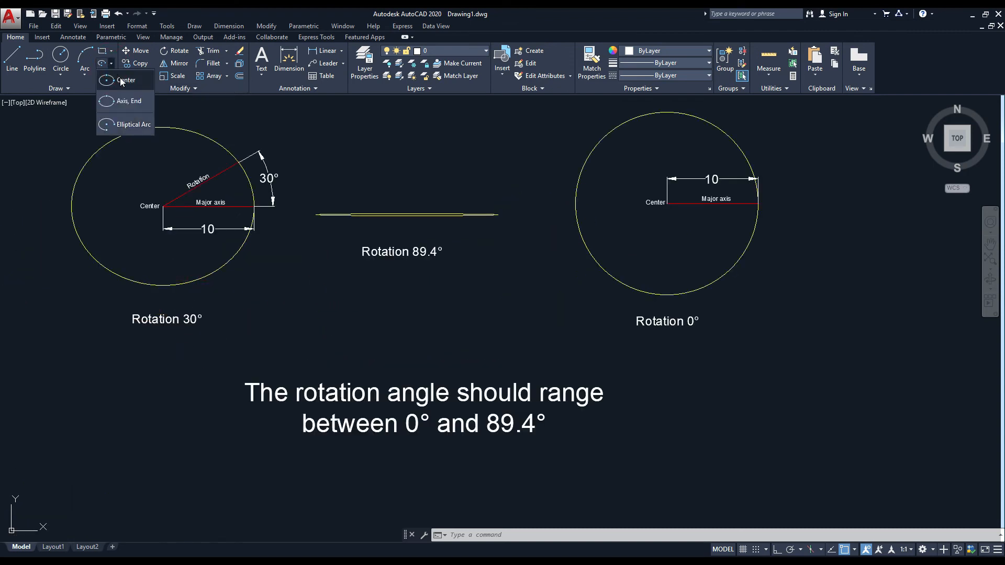
{"action": "left_click", "coordinate": [119, 80]}
{"action": "scroll", "coordinate": [370, 314], "scroll_direction": "down", "scroll_amount": 3}
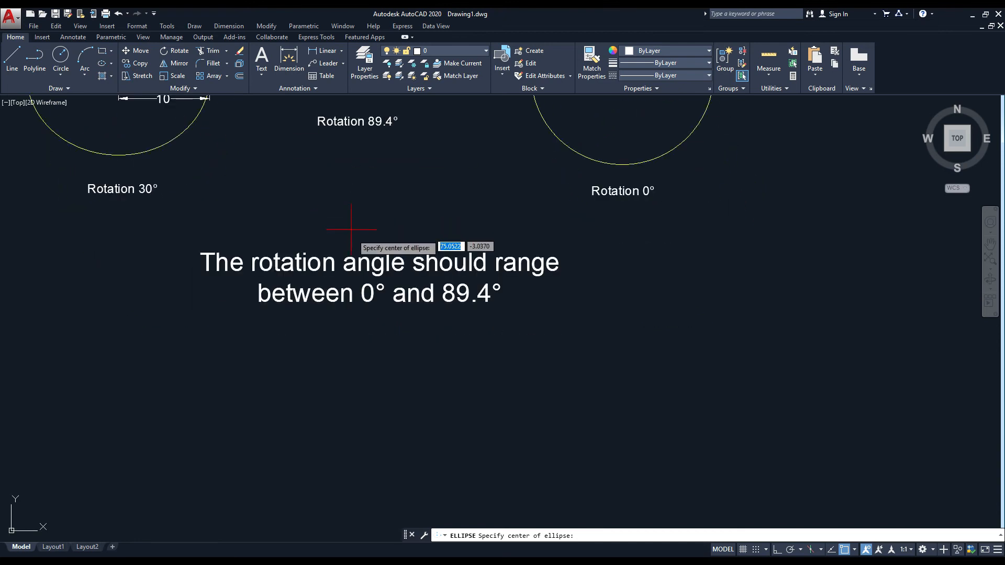
{"action": "middle_click_drag", "start_coordinate": [377, 346], "coordinate": [390, 280]}
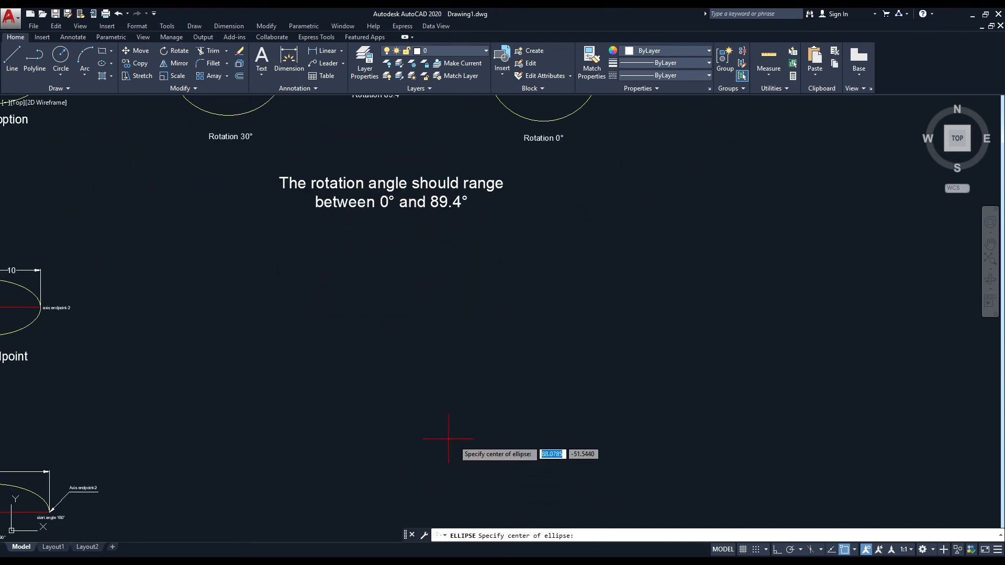
{"action": "left_click", "coordinate": [402, 332]}
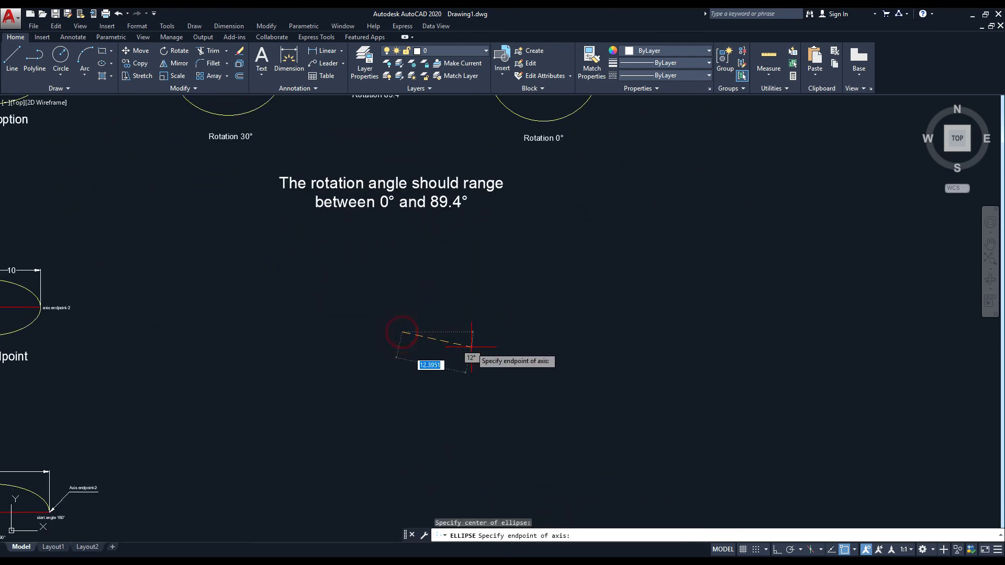
{"action": "key", "text": "F8"}
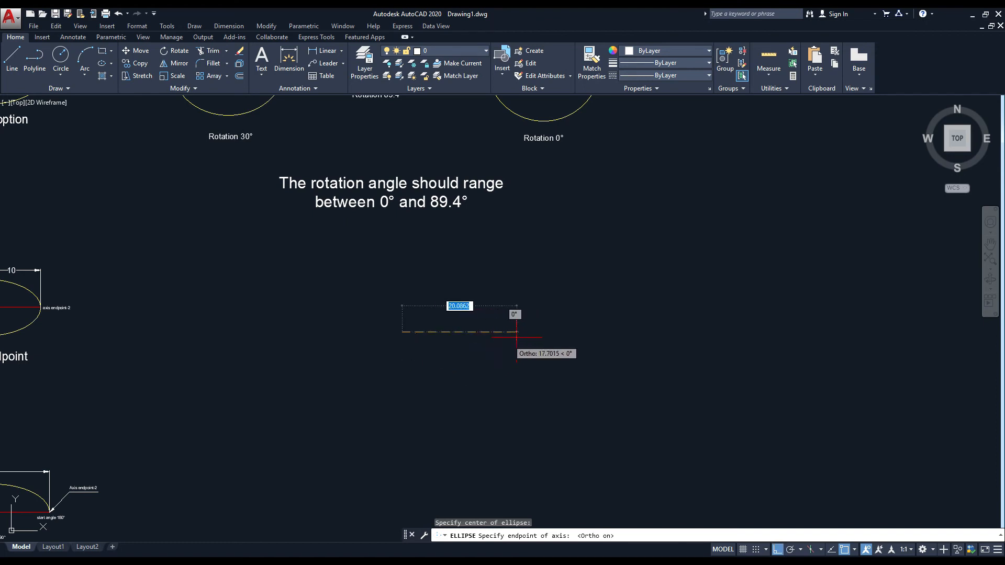
{"action": "scroll", "coordinate": [516, 335], "scroll_direction": "down", "scroll_amount": 4}
{"action": "scroll", "coordinate": [517, 333], "scroll_direction": "up", "scroll_amount": 2}
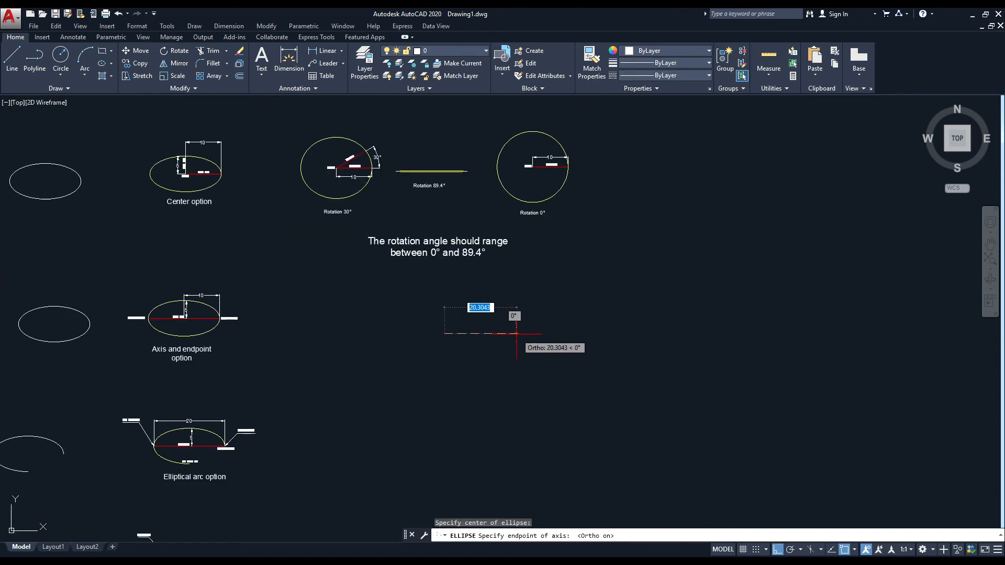
{"action": "type", "text": "10"}
{"action": "key", "text": "Return"}
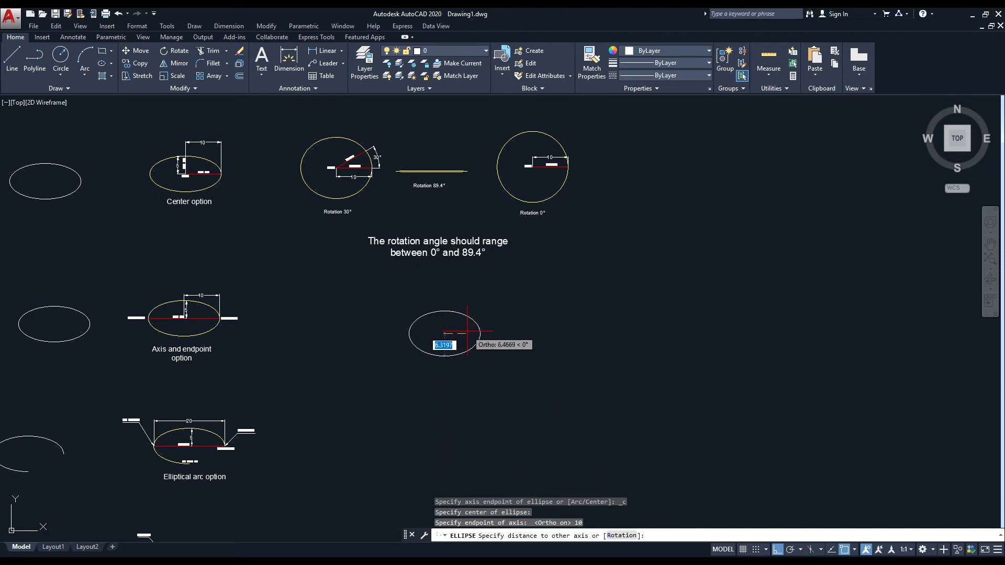
Step: Finish the ellipse with the Rotation option at 30° around the major axis, with Ortho turned off
{"action": "scroll", "coordinate": [467, 332], "scroll_direction": "up", "scroll_amount": 4}
{"action": "scroll", "coordinate": [448, 334], "scroll_direction": "down", "scroll_amount": 4}
{"action": "scroll", "coordinate": [335, 157], "scroll_direction": "up", "scroll_amount": 6}
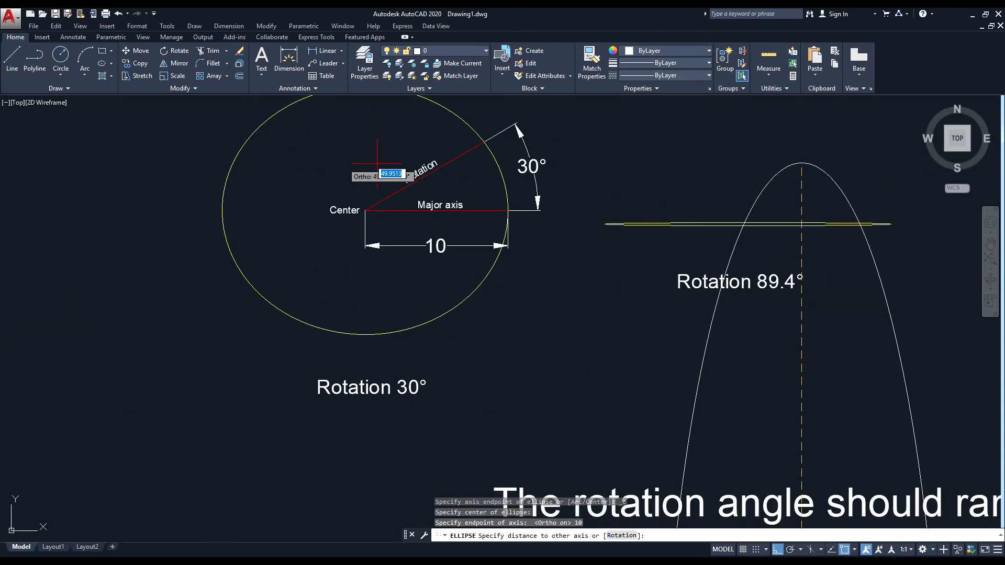
{"action": "scroll", "coordinate": [397, 188], "scroll_direction": "down", "scroll_amount": 6}
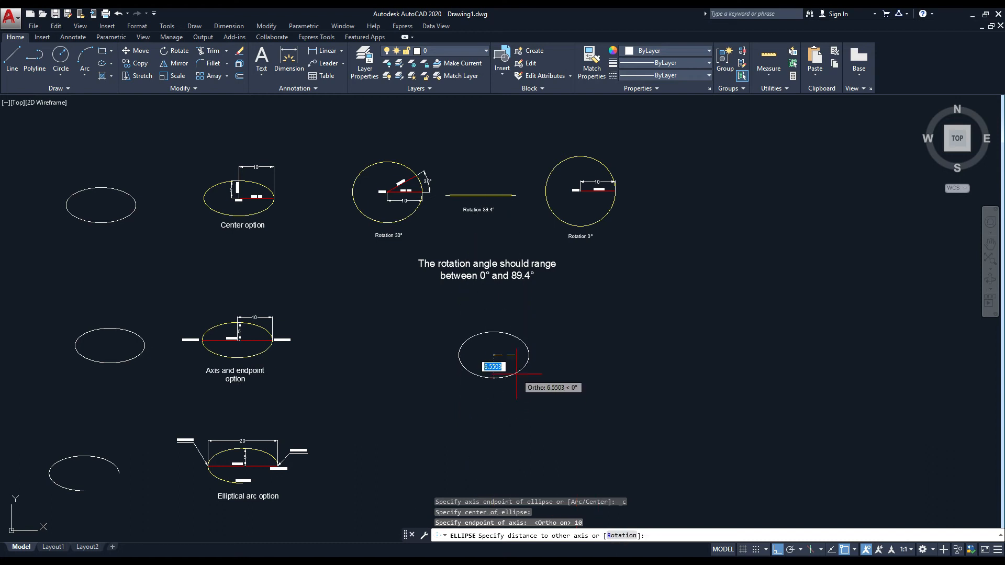
{"action": "type", "text": "r"}
{"action": "key", "text": "Return"}
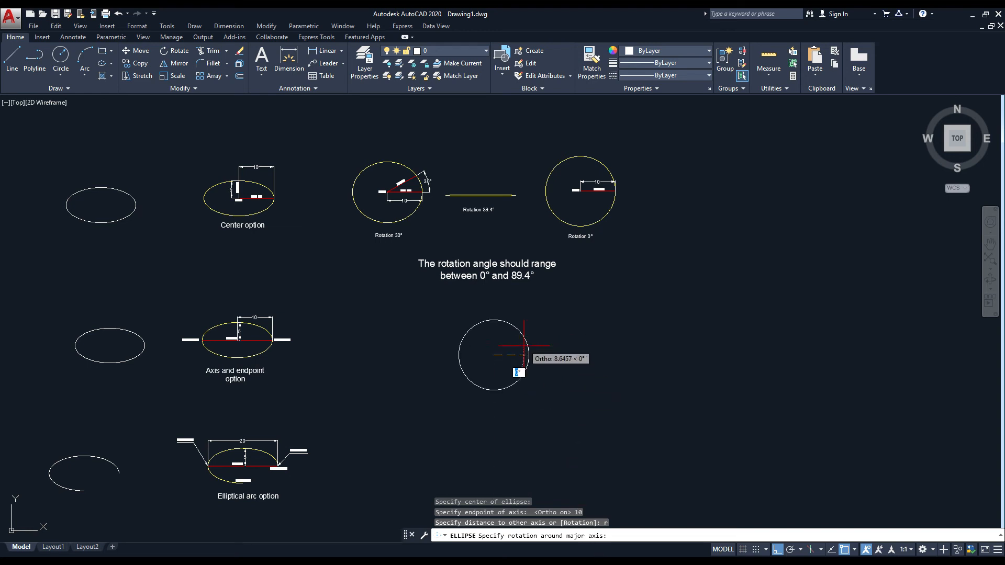
{"action": "scroll", "coordinate": [524, 351], "scroll_direction": "up", "scroll_amount": 2}
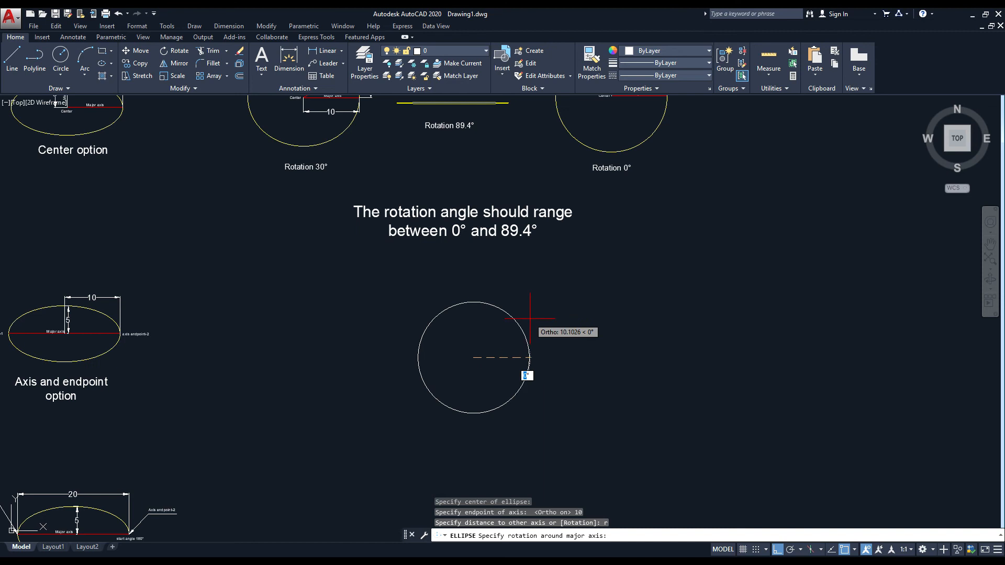
{"action": "key", "text": "F8"}
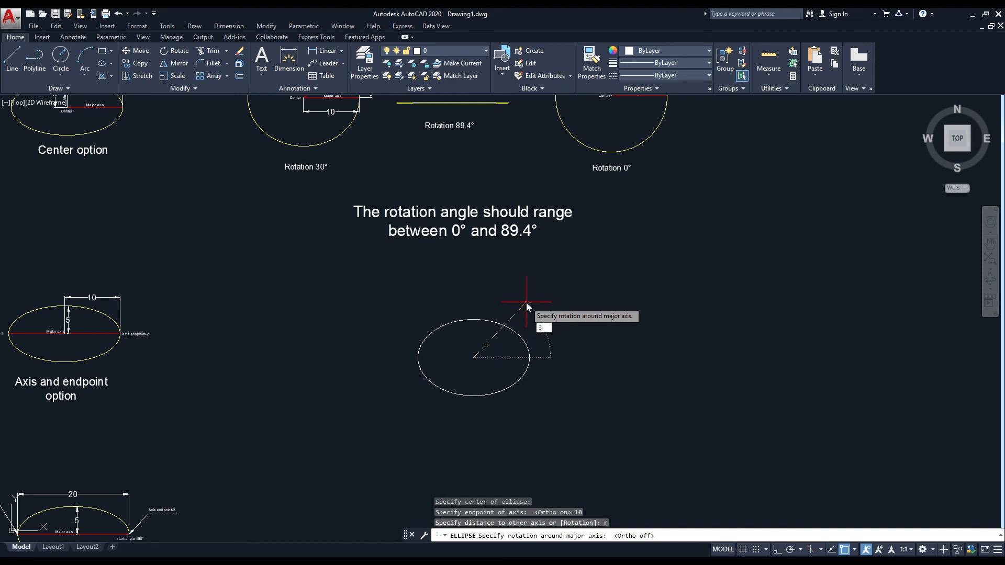
{"action": "key", "text": "Return"}
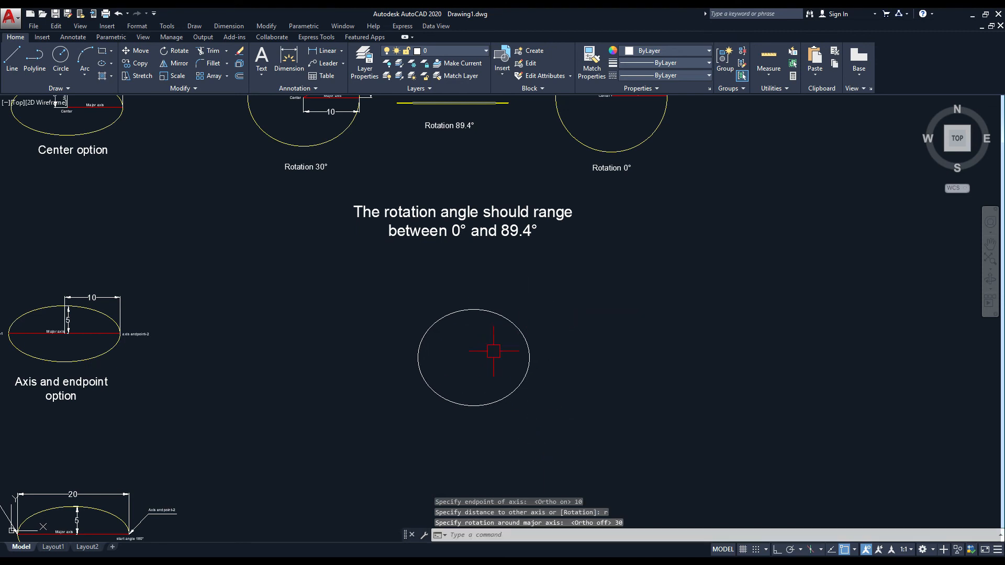
Step: Inspect the finished ellipse and compare it with the Rotation 30° example's major axis and rotation angle
{"action": "mouse_move", "coordinate": [498, 352]}
{"action": "middle_mouse_down"}
{"action": "mouse_move", "coordinate": [544, 401]}
{"action": "mouse_move", "coordinate": [563, 404]}
{"action": "middle_mouse_up"}
{"action": "scroll", "coordinate": [559, 371], "scroll_direction": "up", "scroll_amount": 2}
{"action": "middle_click_drag", "start_coordinate": [477, 330], "coordinate": [551, 384]}
{"action": "scroll", "coordinate": [484, 321], "scroll_direction": "down", "scroll_amount": 2}
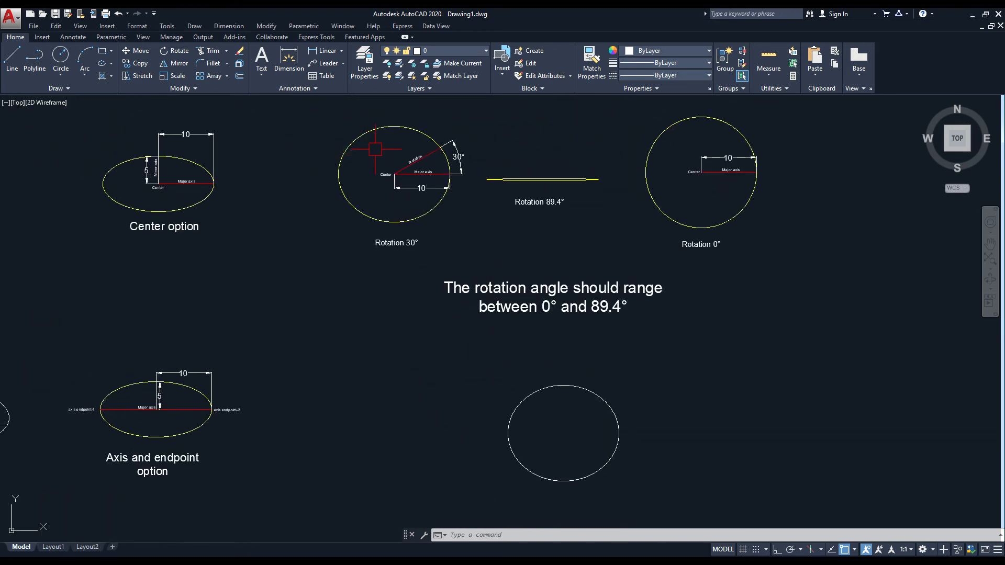
{"action": "scroll", "coordinate": [375, 149], "scroll_direction": "up", "scroll_amount": 3}
{"action": "scroll", "coordinate": [496, 212], "scroll_direction": "up", "scroll_amount": 1}
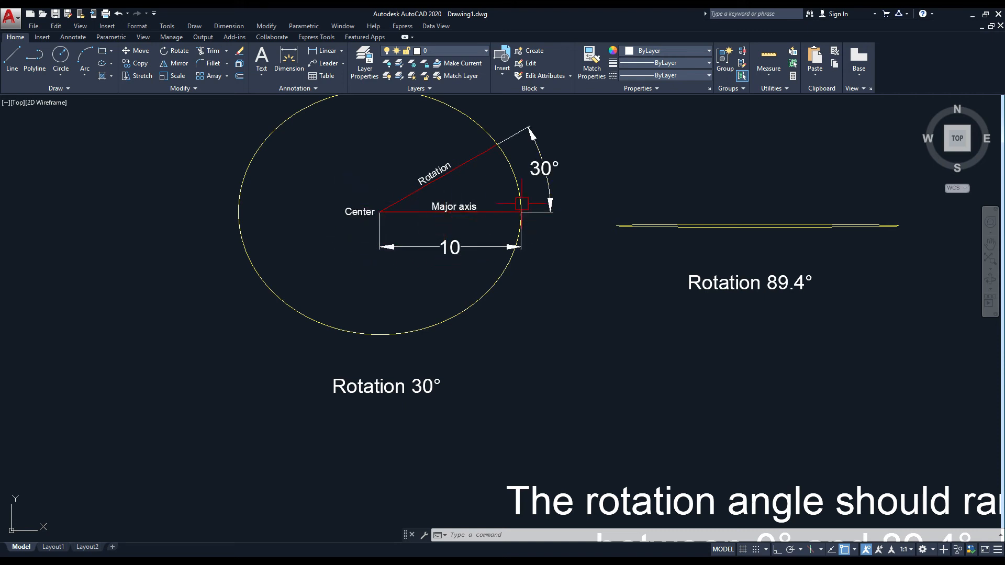
{"action": "scroll", "coordinate": [369, 246], "scroll_direction": "down", "scroll_amount": 2}
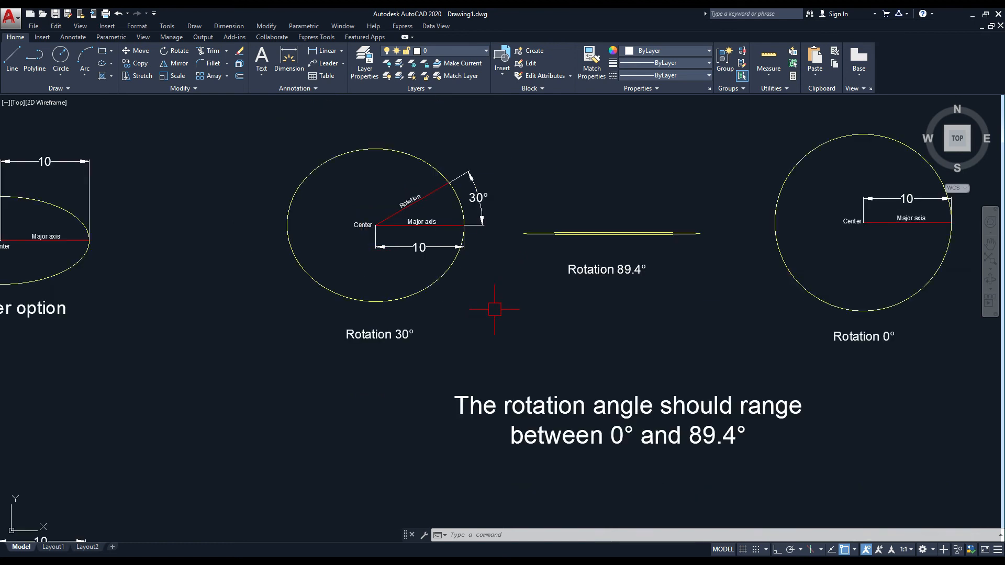
Step: Examine the Rotation 89.4° and Rotation 0° ellipse examples
{"action": "mouse_move", "coordinate": [579, 312]}
{"action": "middle_mouse_down"}
{"action": "mouse_move", "coordinate": [534, 329]}
{"action": "mouse_move", "coordinate": [458, 337]}
{"action": "middle_mouse_up"}
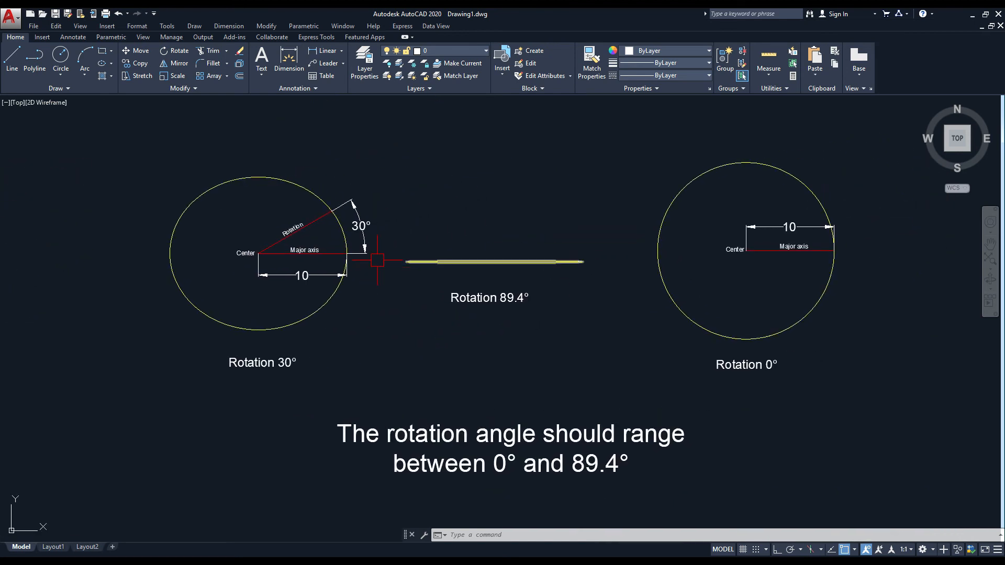
{"action": "middle_click_drag", "start_coordinate": [400, 307], "coordinate": [282, 308]}
{"action": "scroll", "coordinate": [665, 345], "scroll_direction": "up", "scroll_amount": 4}
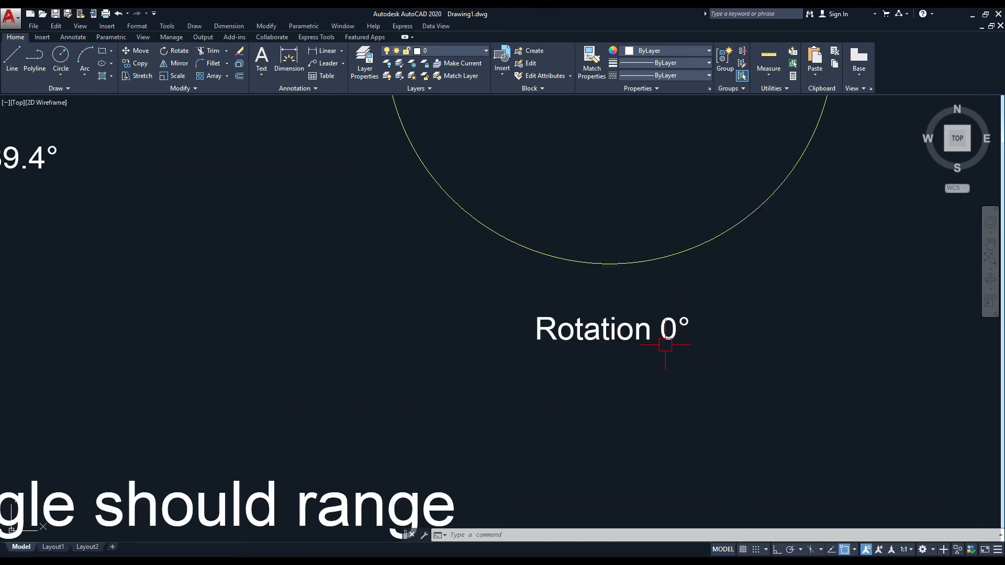
{"action": "scroll", "coordinate": [552, 379], "scroll_direction": "down", "scroll_amount": 4}
{"action": "middle_click_drag", "start_coordinate": [578, 284], "coordinate": [566, 337]}
{"action": "middle_click_drag", "start_coordinate": [506, 346], "coordinate": [650, 289]}
{"action": "scroll", "coordinate": [649, 290], "scroll_direction": "down", "scroll_amount": 2}
Step: Read the note on the allowed rotation angle range and examine the Rotation 89.4° example's shape up close
{"action": "scroll", "coordinate": [510, 340], "scroll_direction": "up", "scroll_amount": 5}
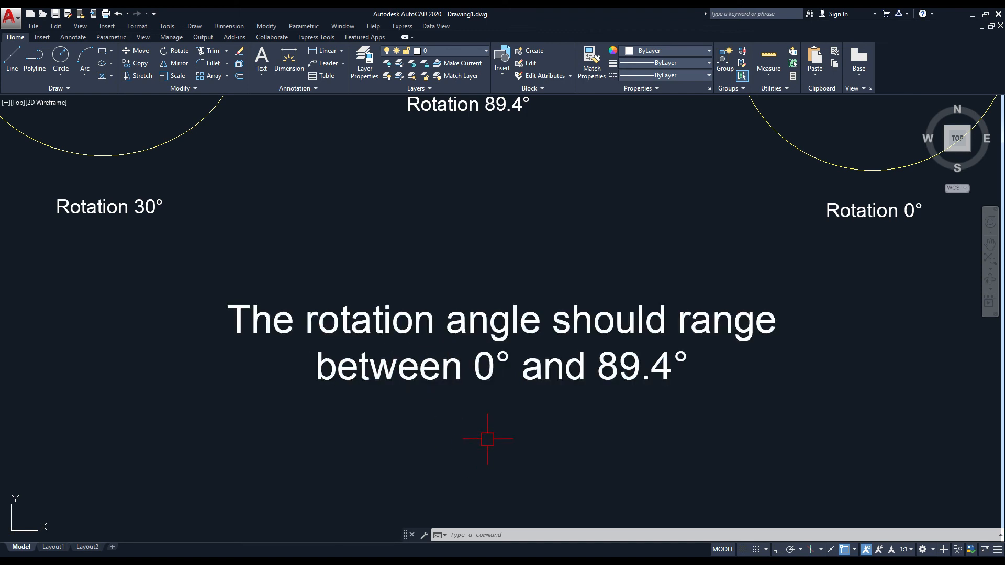
{"action": "scroll", "coordinate": [471, 403], "scroll_direction": "down", "scroll_amount": 1}
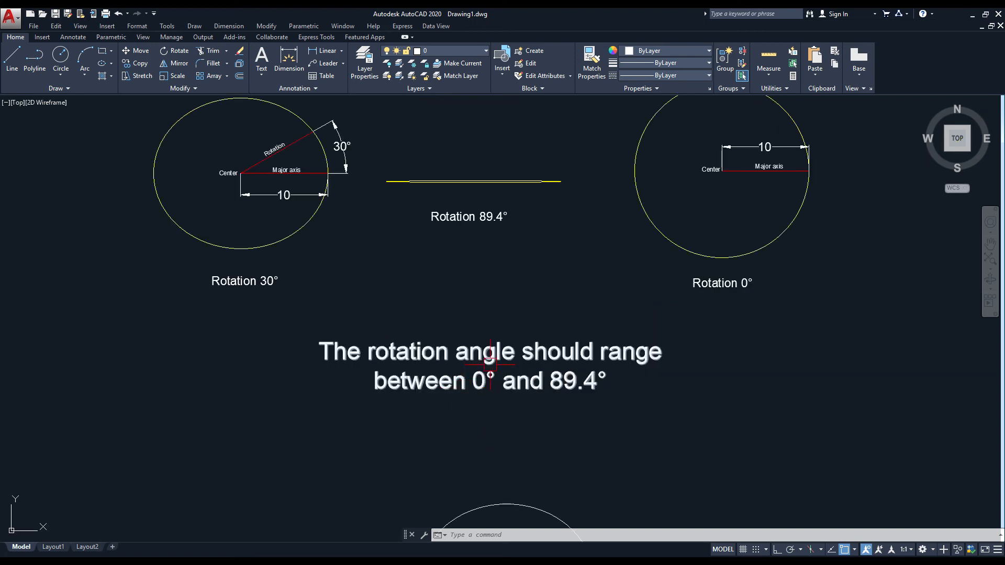
{"action": "middle_click_drag", "start_coordinate": [441, 338], "coordinate": [459, 366]}
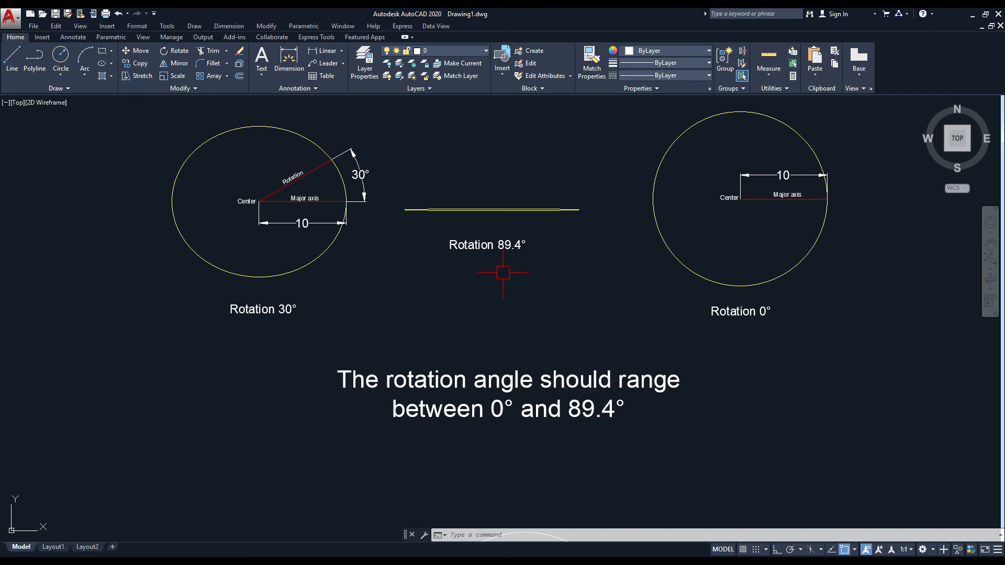
{"action": "middle_click_drag", "start_coordinate": [507, 269], "coordinate": [492, 269]}
{"action": "scroll", "coordinate": [516, 398], "scroll_direction": "up", "scroll_amount": 2}
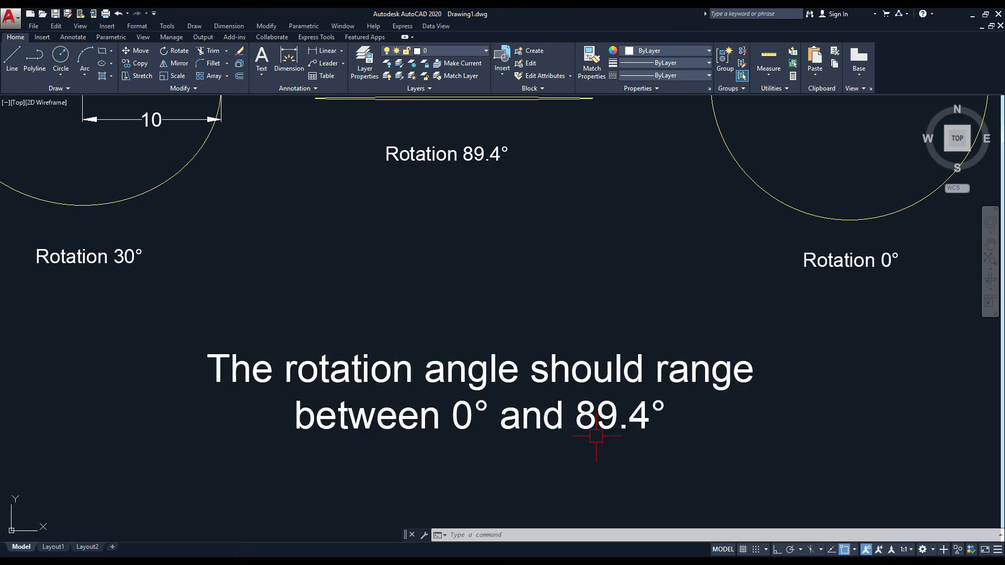
{"action": "scroll", "coordinate": [485, 341], "scroll_direction": "down", "scroll_amount": 2}
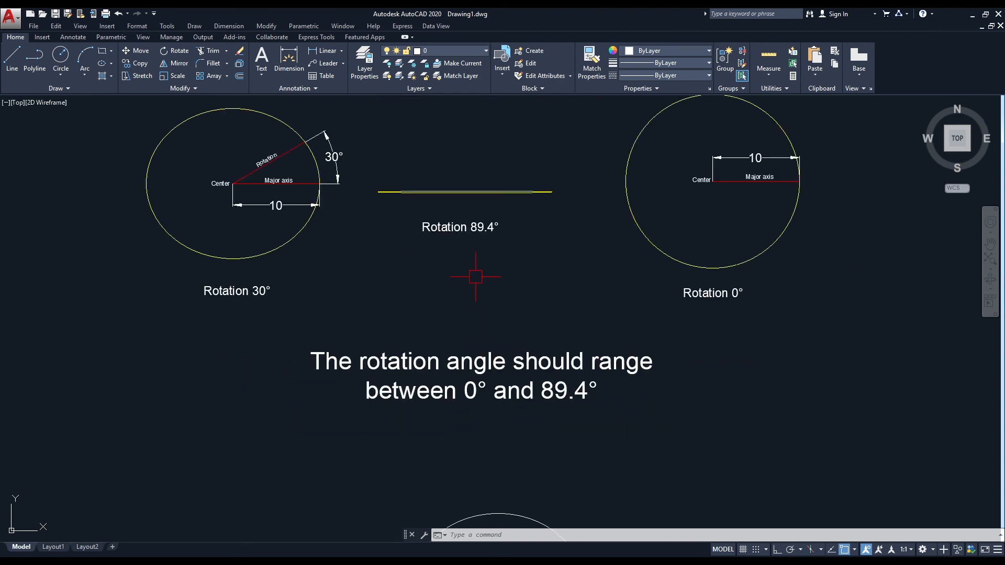
{"action": "middle_click_drag", "start_coordinate": [475, 276], "coordinate": [473, 314]}
{"action": "scroll", "coordinate": [456, 241], "scroll_direction": "up", "scroll_amount": 4}
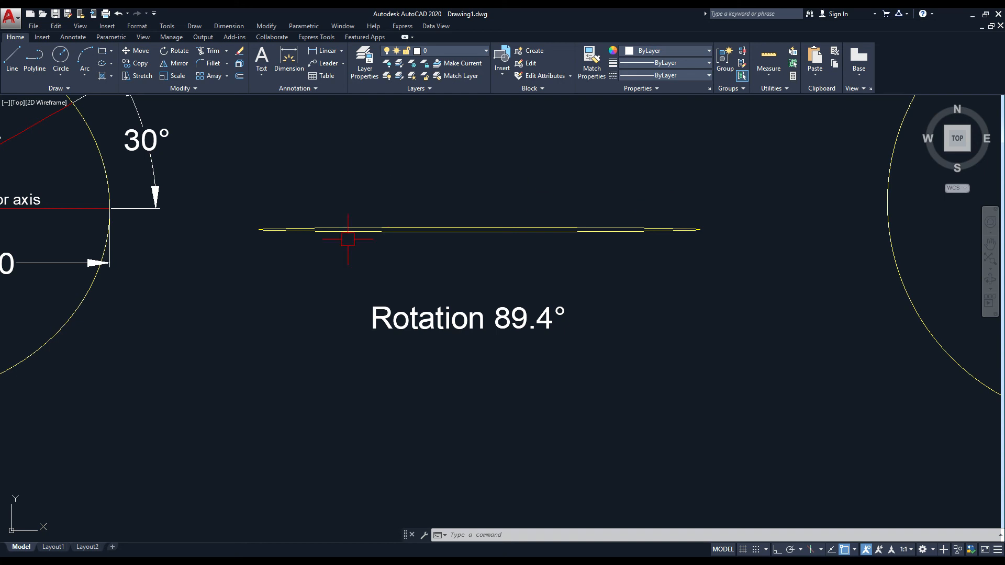
{"action": "scroll", "coordinate": [471, 241], "scroll_direction": "down", "scroll_amount": 3}
{"action": "middle_click_drag", "start_coordinate": [495, 287], "coordinate": [447, 277]}
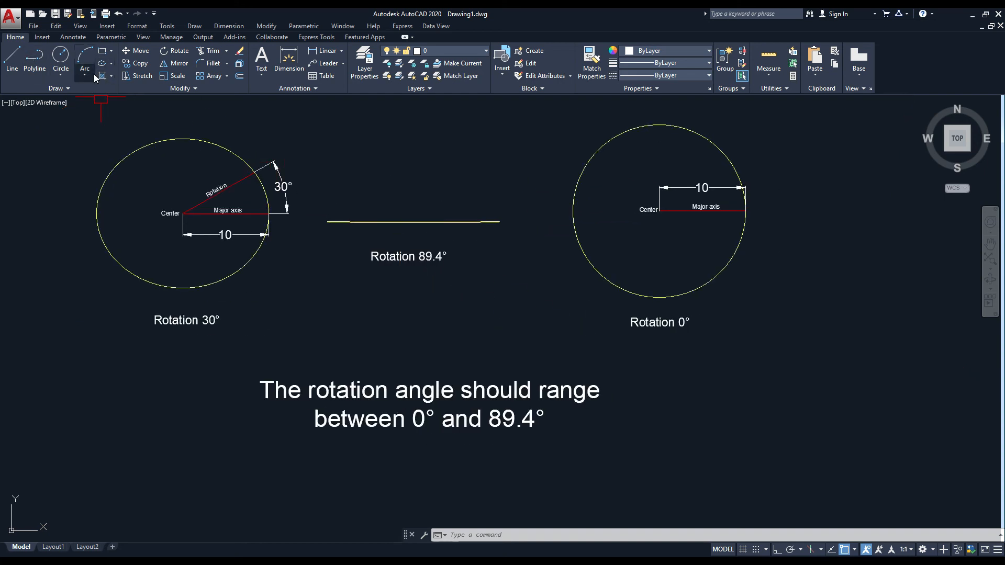
{"action": "left_click", "coordinate": [111, 63]}
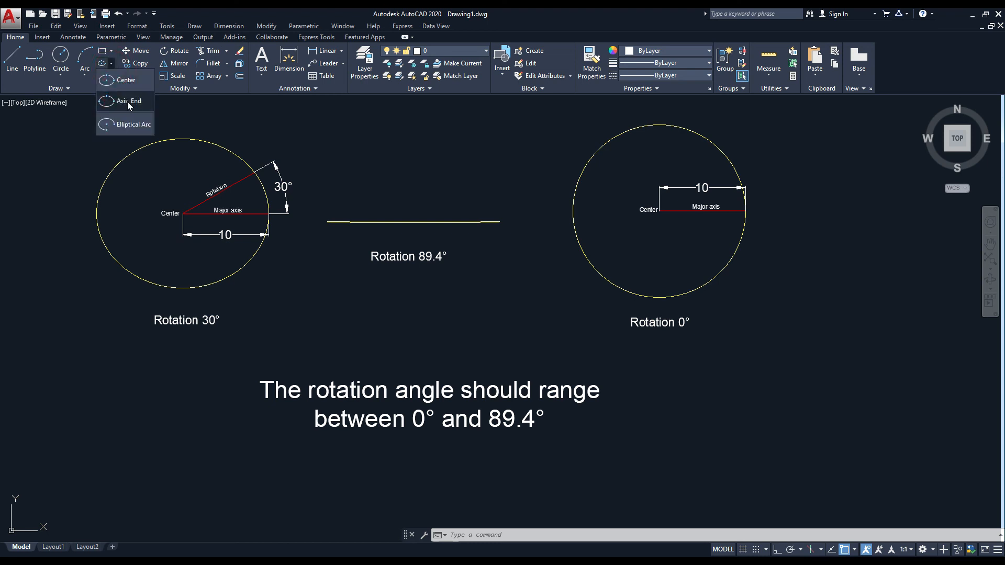
{"action": "left_click", "coordinate": [133, 124]}
{"action": "middle_click_drag", "start_coordinate": [392, 309], "coordinate": [337, 260]}
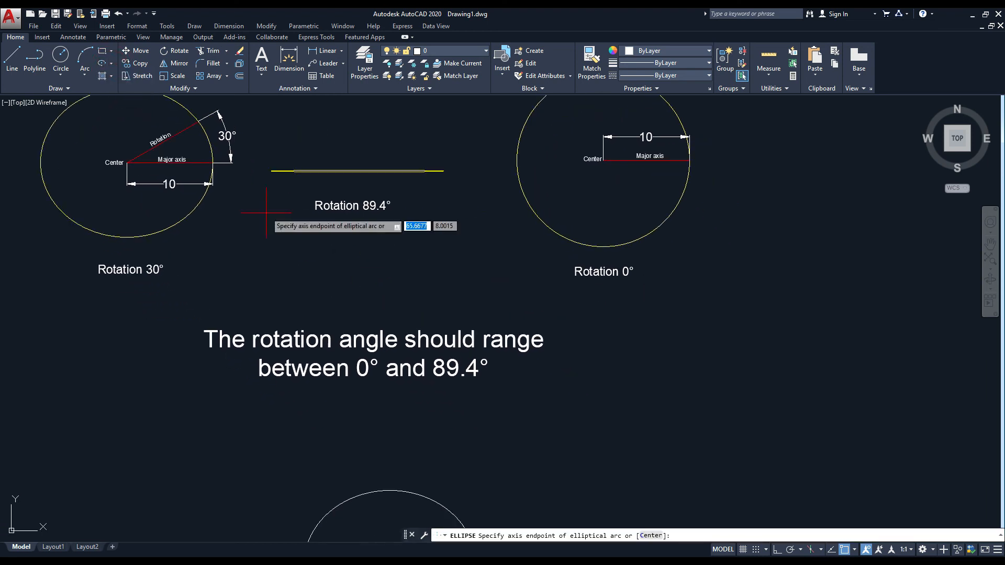
{"action": "middle_click_drag", "start_coordinate": [428, 349], "coordinate": [260, 302]}
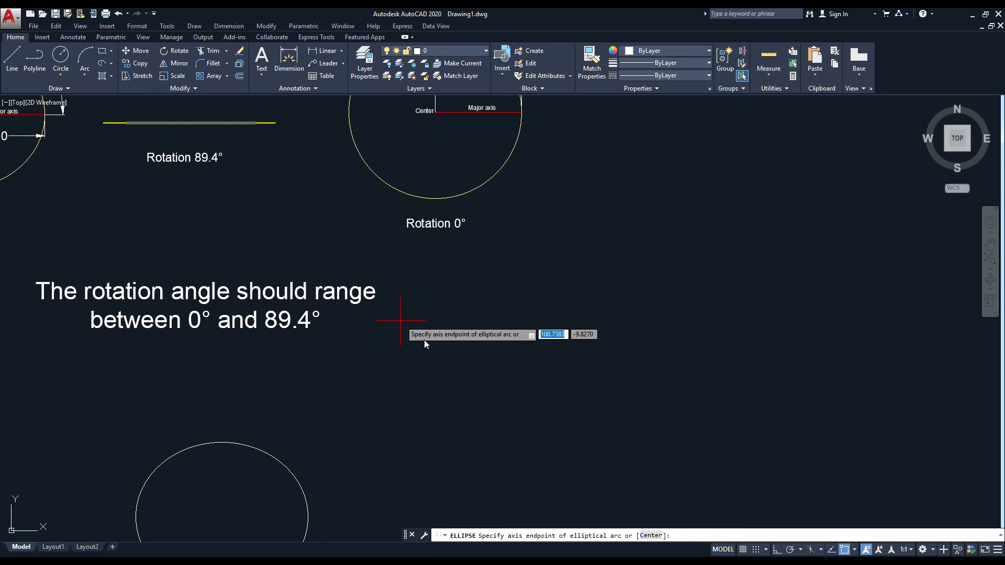
{"action": "left_click", "coordinate": [452, 374]}
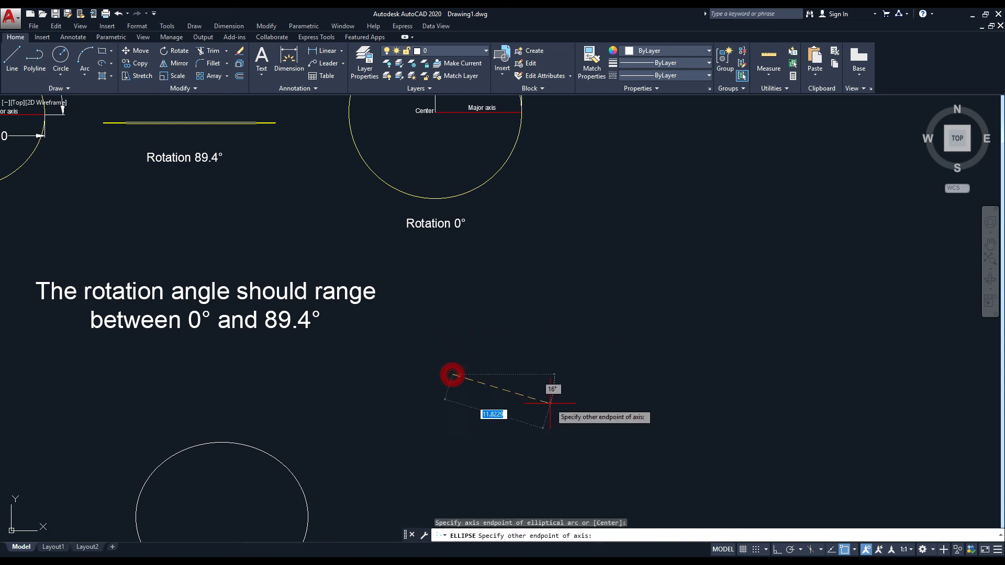
{"action": "key", "text": "F8"}
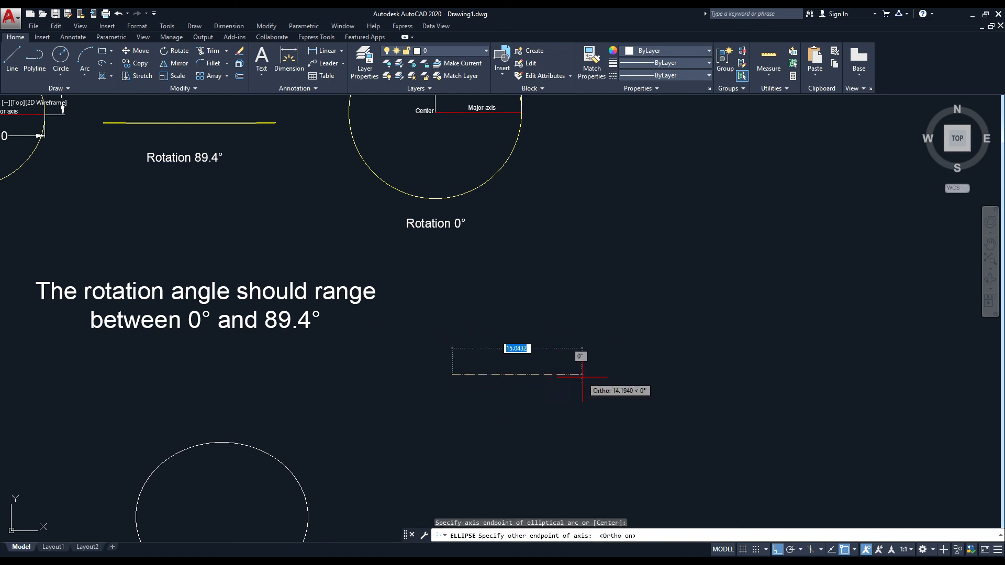
{"action": "type", "text": "10"}
{"action": "key", "text": "Return"}
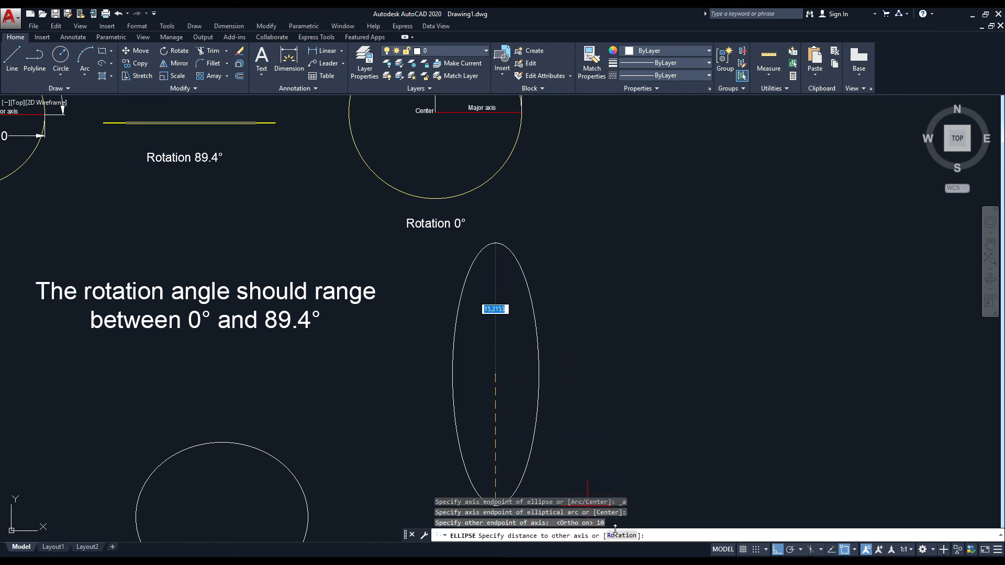
{"action": "type", "text": "r"}
{"action": "key", "text": "Return"}
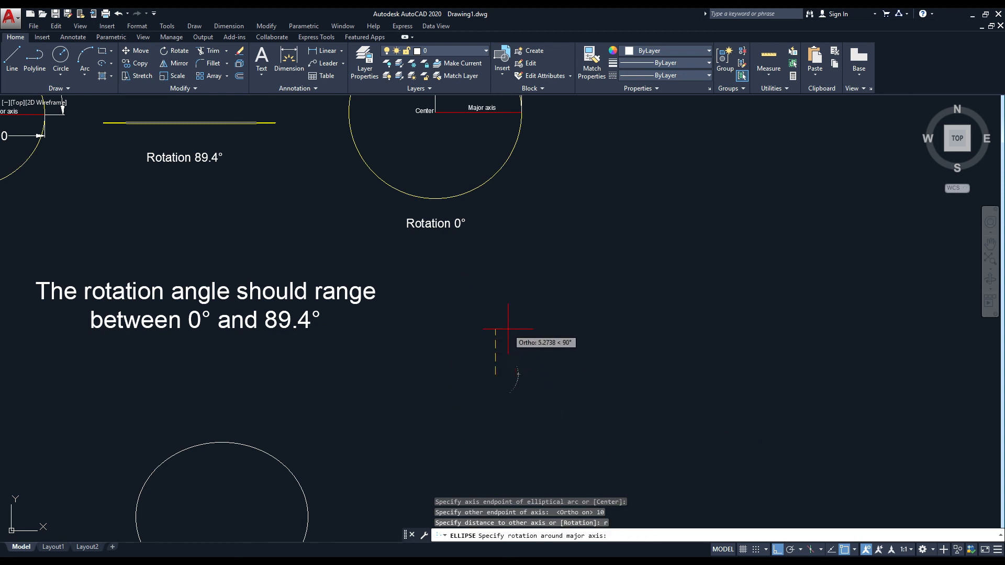
{"action": "key", "text": "F8"}
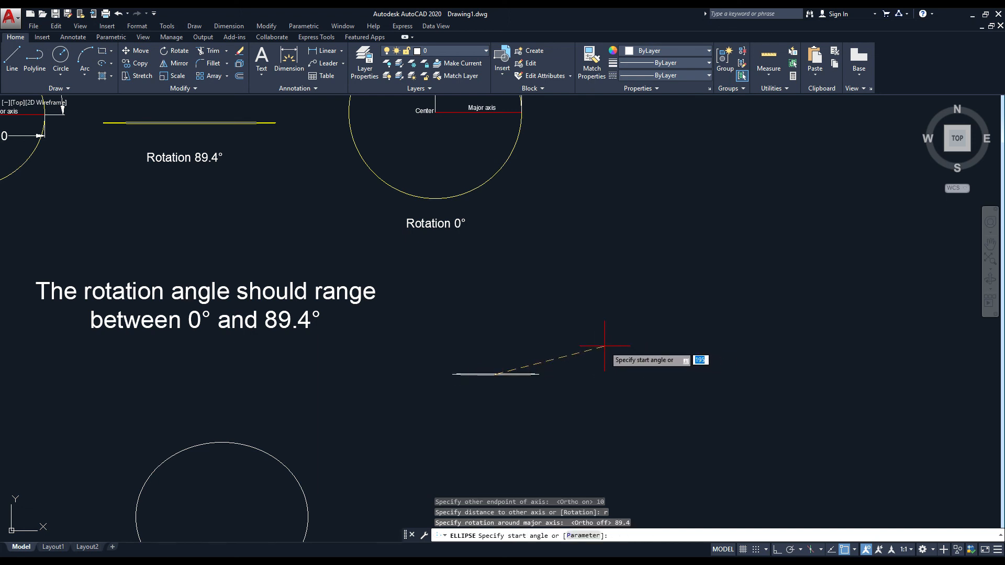
{"action": "key", "text": "Escape"}
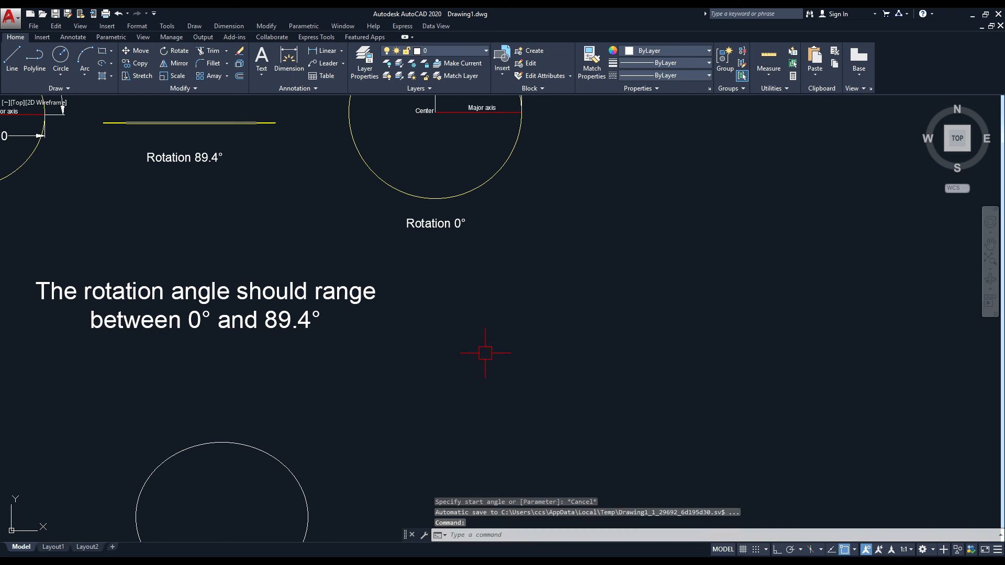
Step: Start a Center ellipse in the empty area below the Rotation 0° example, with a horizontal axis endpoint 10 units away using Ortho
{"action": "left_click", "coordinate": [111, 63]}
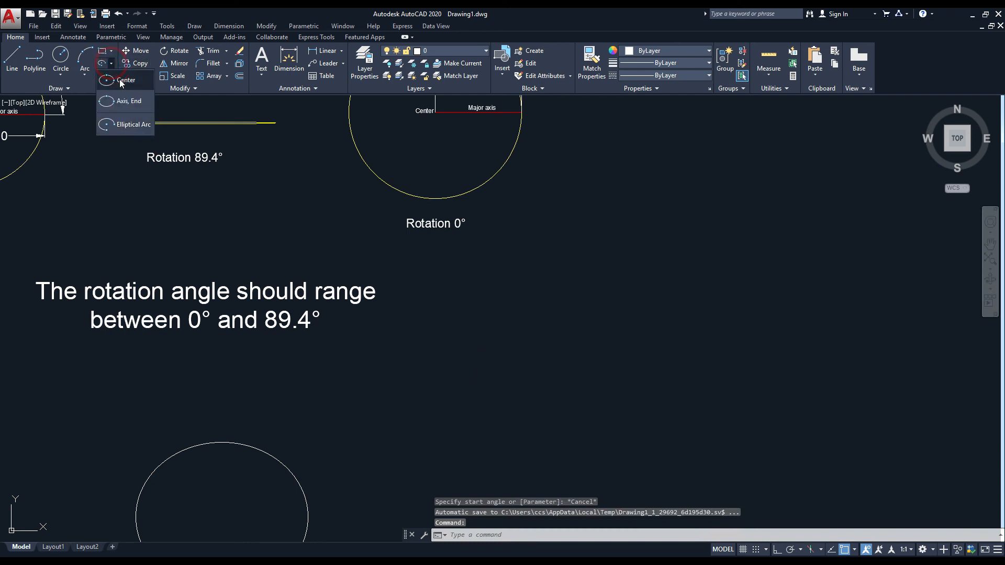
{"action": "left_click", "coordinate": [120, 81]}
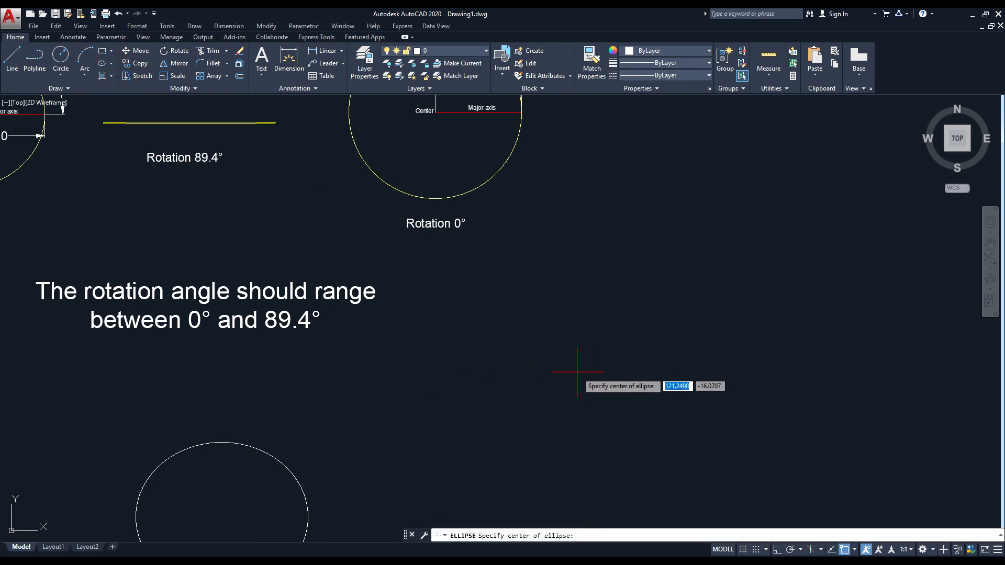
{"action": "left_click", "coordinate": [519, 362]}
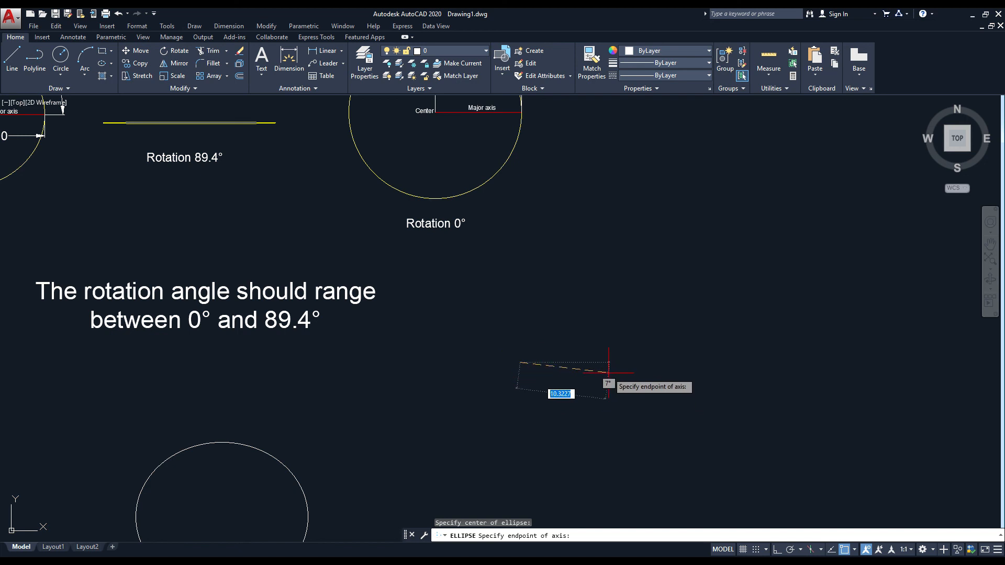
{"action": "key", "text": "F8"}
{"action": "type", "text": "10"}
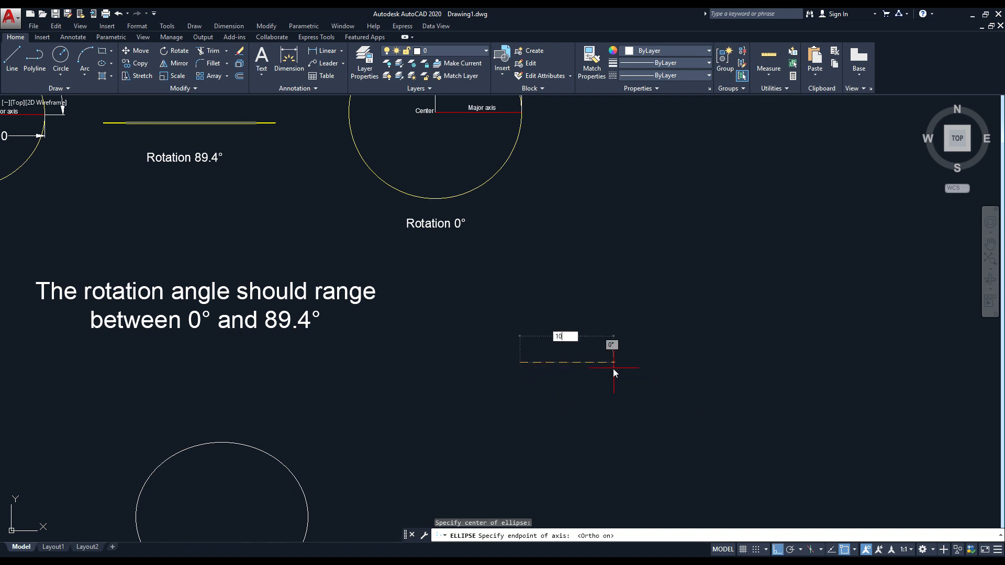
{"action": "key", "text": "Return"}
Step: Finish the ellipse with the Rotation option at 89.4° around the major axis, with Ortho turned off
{"action": "type", "text": "r"}
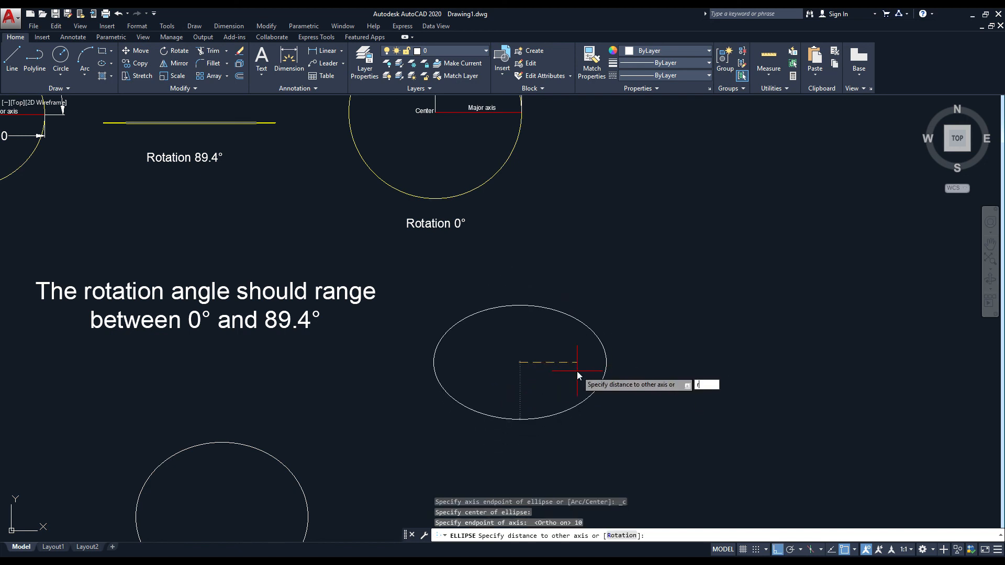
{"action": "key", "text": "Return"}
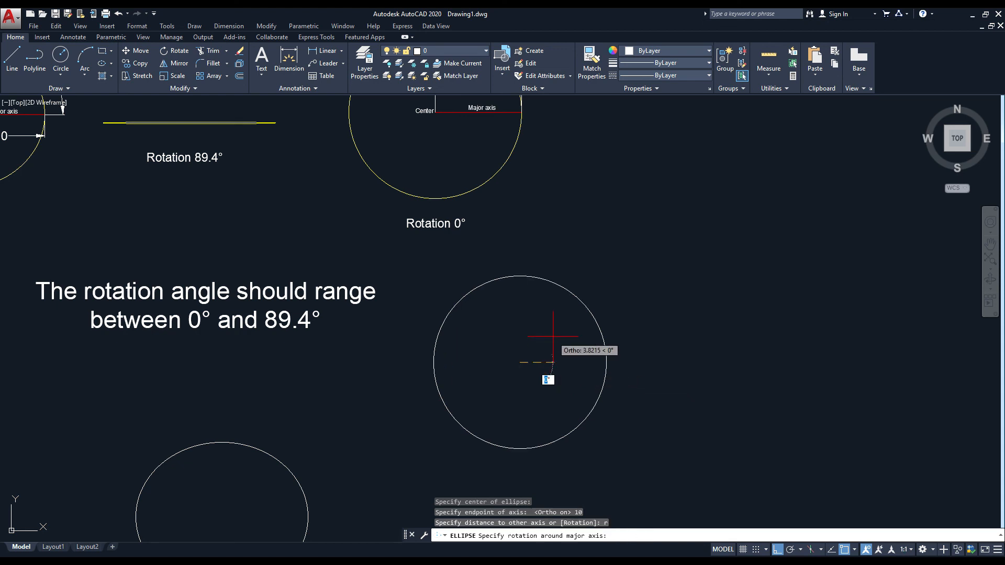
{"action": "key", "text": "F8"}
{"action": "type", "text": "89.4"}
{"action": "key", "text": "Return"}
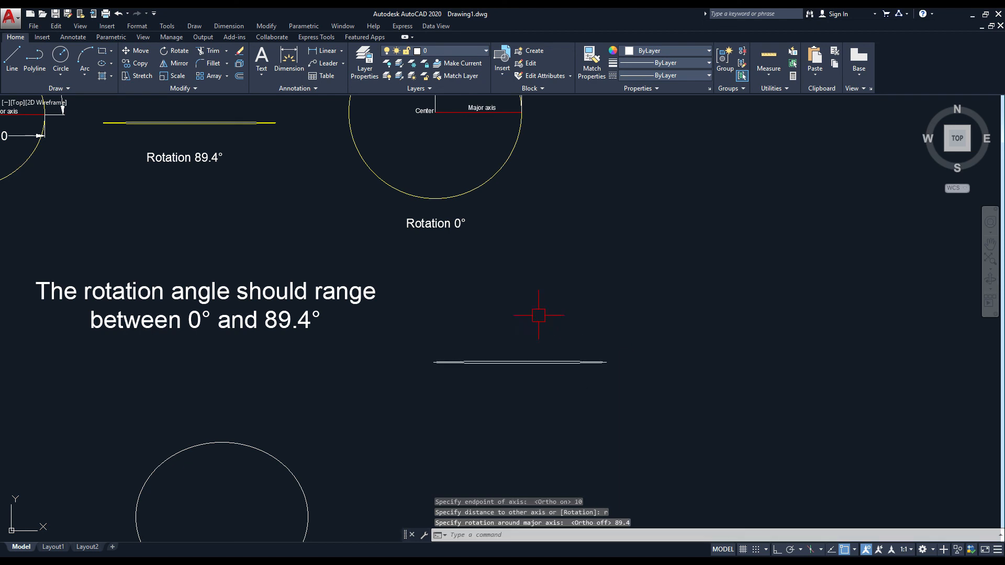
Step: Examine the new ellipse's shape up close and review all the drawn ellipses beside their reference examples
{"action": "scroll", "coordinate": [500, 351], "scroll_direction": "up", "scroll_amount": 4}
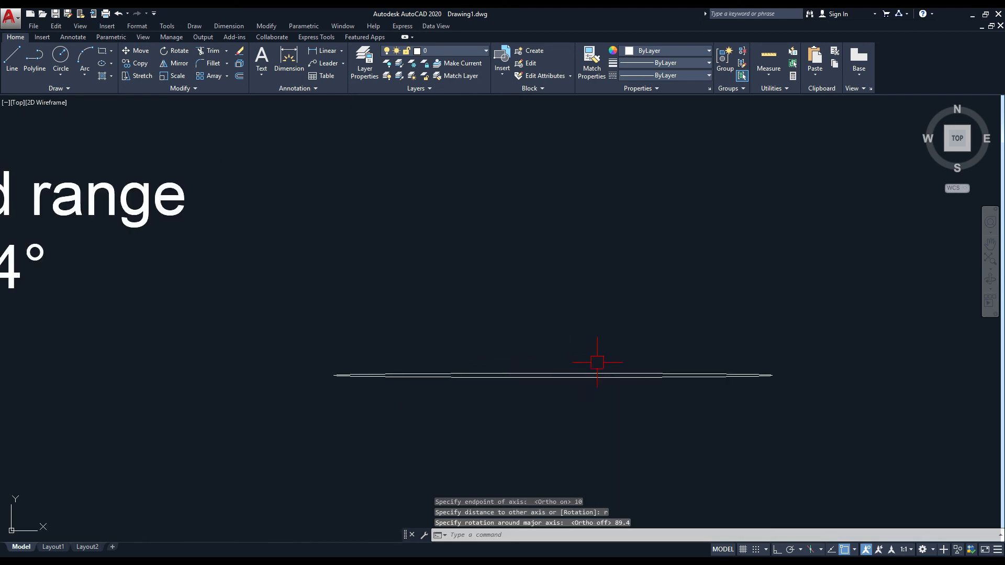
{"action": "scroll", "coordinate": [596, 366], "scroll_direction": "down", "scroll_amount": 5}
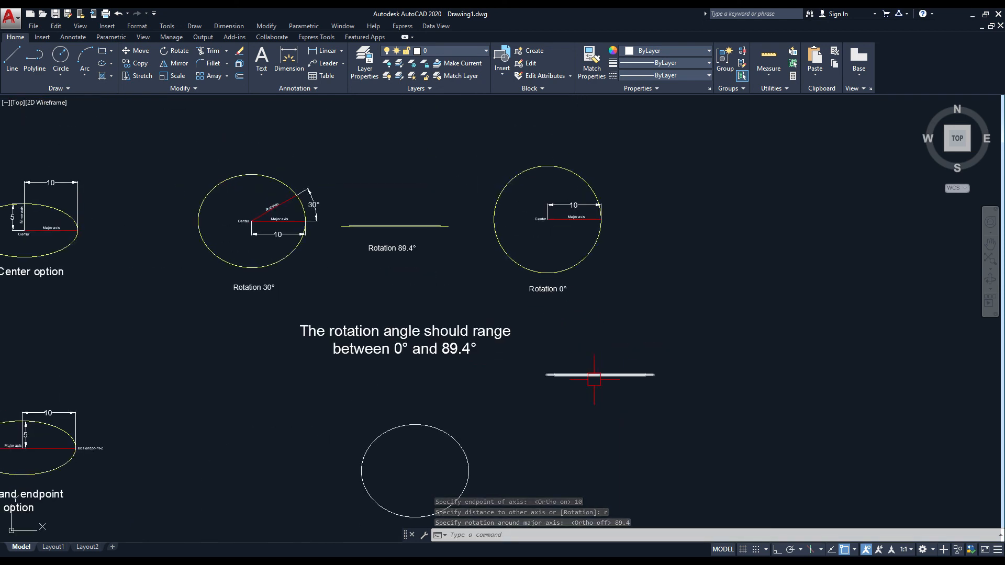
{"action": "scroll", "coordinate": [413, 345], "scroll_direction": "up", "scroll_amount": 4}
{"action": "scroll", "coordinate": [418, 339], "scroll_direction": "down", "scroll_amount": 5}
{"action": "middle_click_drag", "start_coordinate": [331, 310], "coordinate": [437, 287]}
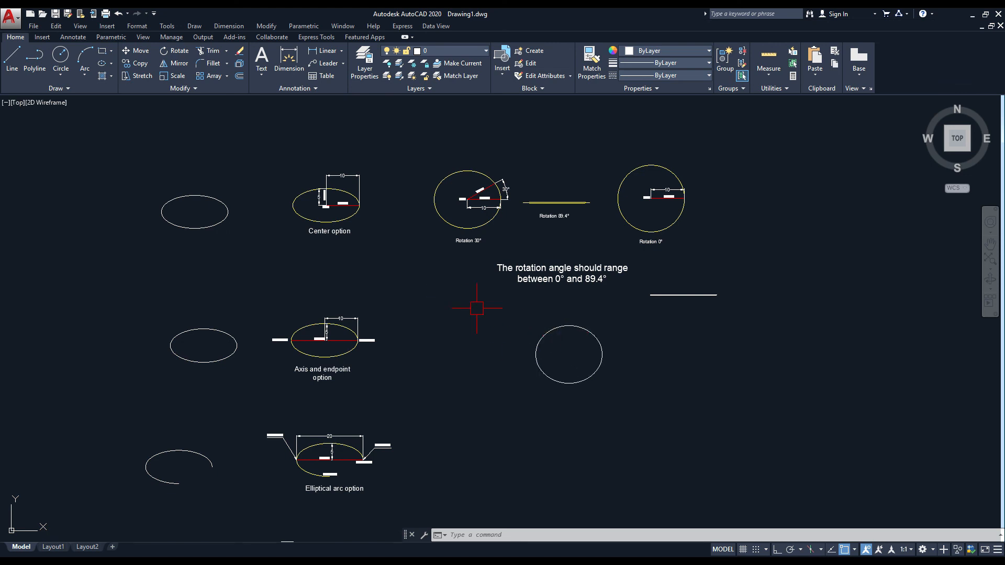
{"action": "middle_click_drag", "start_coordinate": [476, 308], "coordinate": [497, 320]}
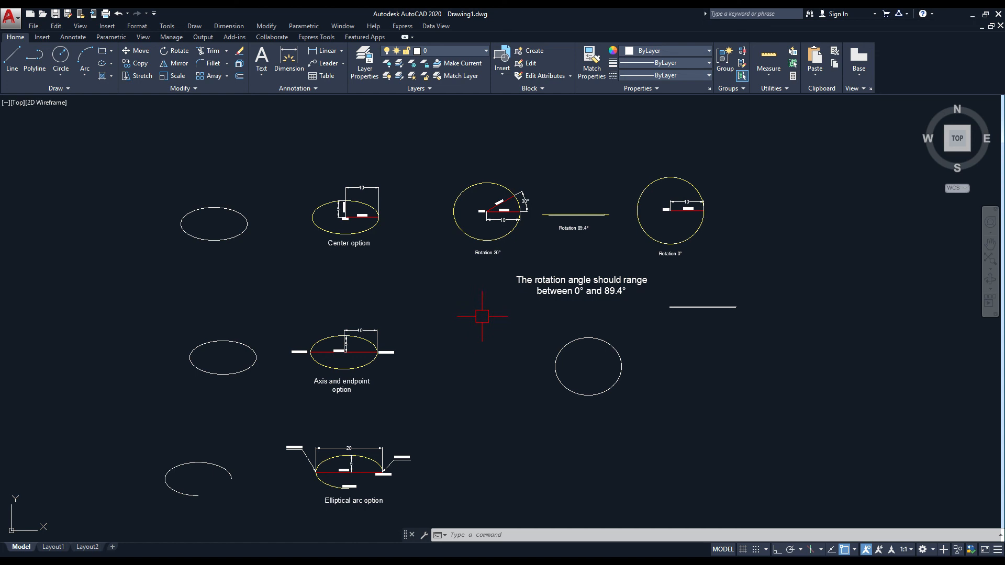
{"action": "scroll", "coordinate": [494, 311], "scroll_direction": "up", "scroll_amount": 2}
{"action": "scroll", "coordinate": [472, 293], "scroll_direction": "down", "scroll_amount": 2}
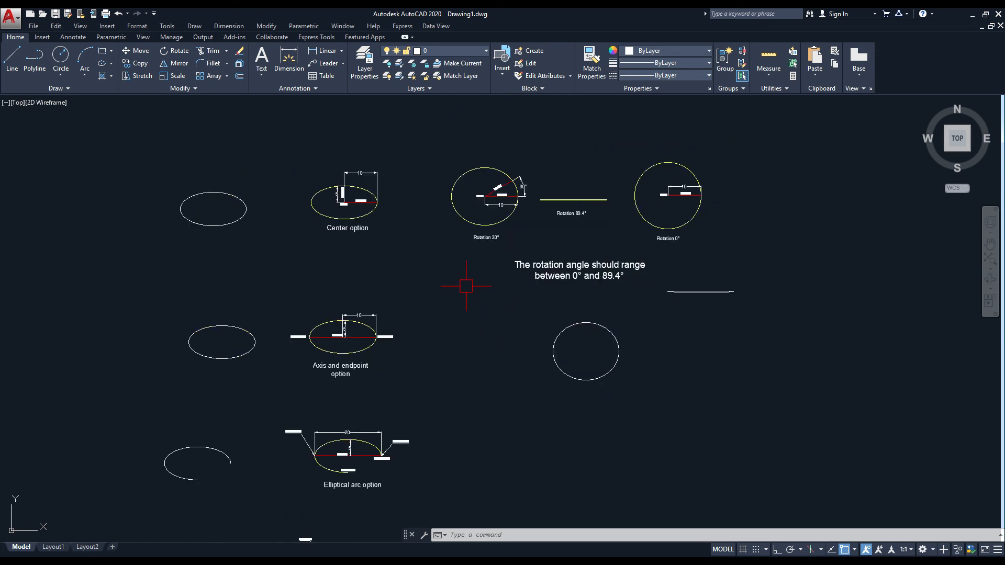